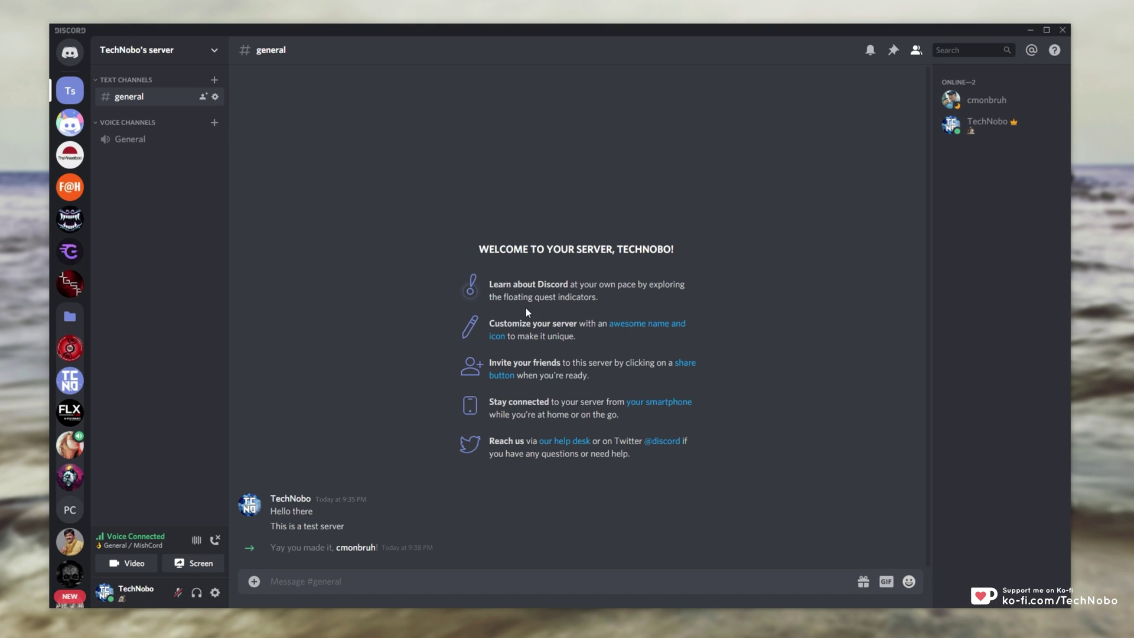
View the server deletion confirmation in the settings of TechNobo's server, and cancel it without deleting the server.
{"action": "left_click", "coordinate": [180, 56]}
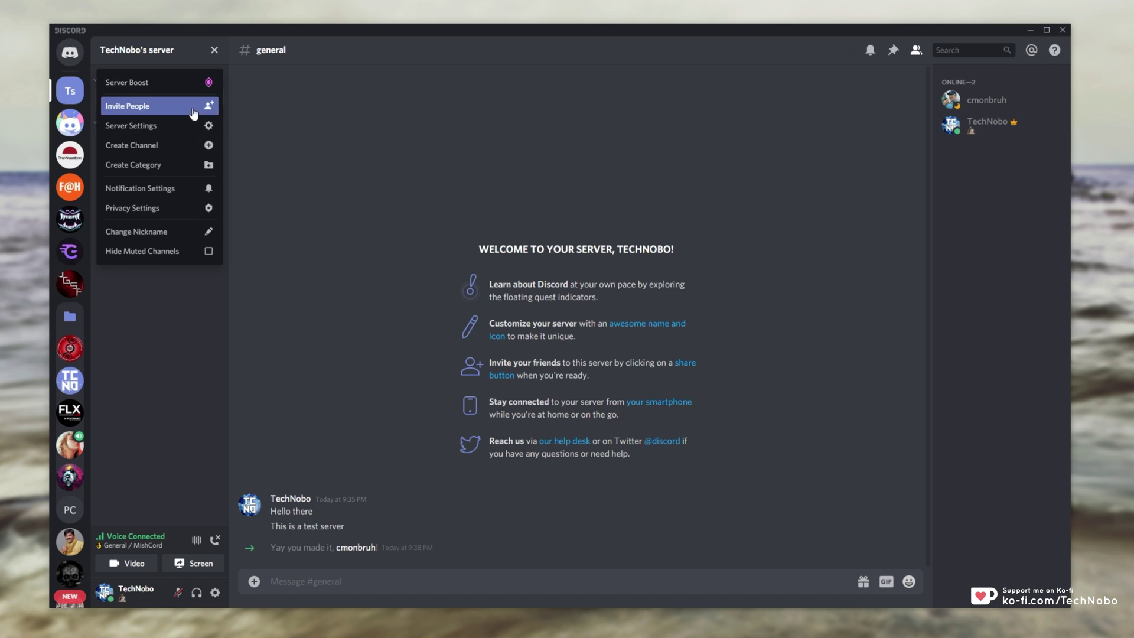
{"action": "left_click", "coordinate": [190, 126]}
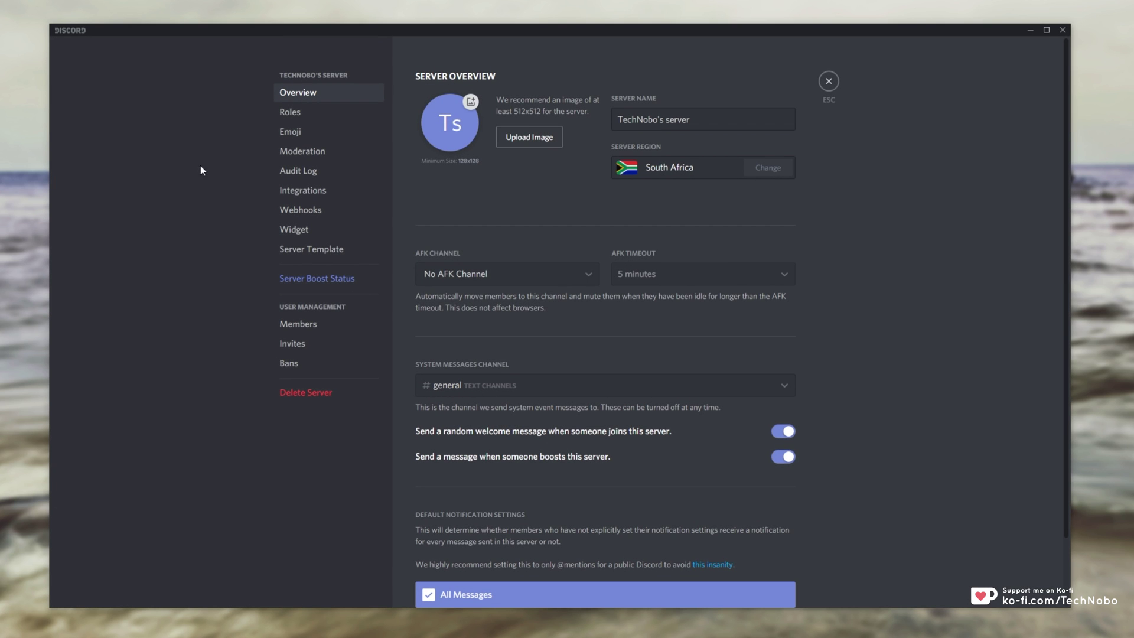
{"action": "left_click", "coordinate": [330, 393]}
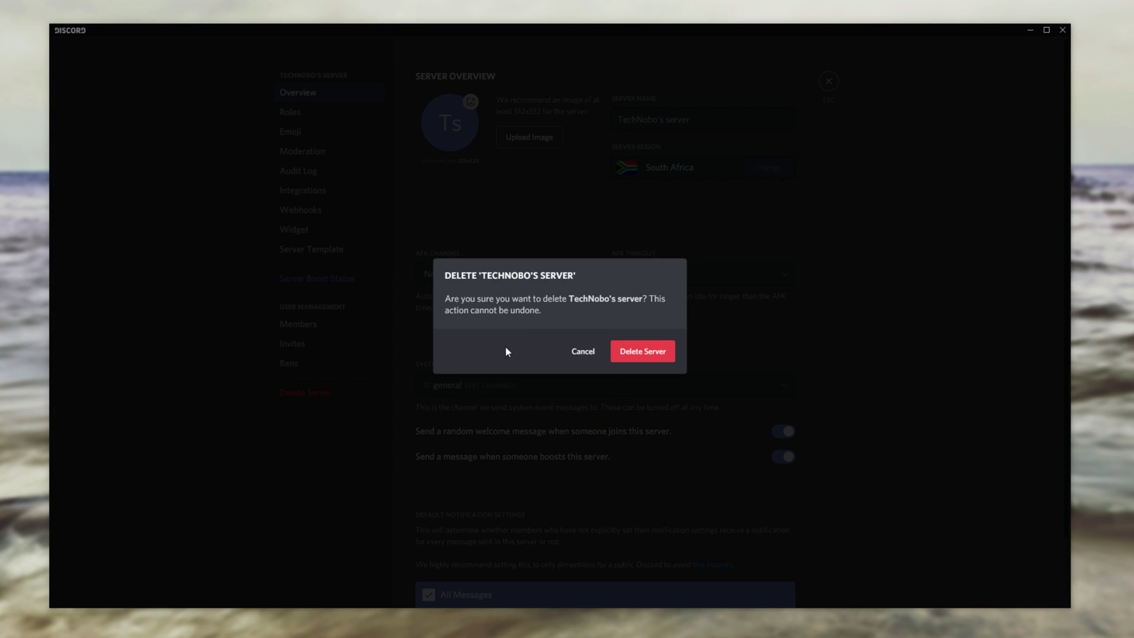
{"action": "left_click", "coordinate": [569, 353]}
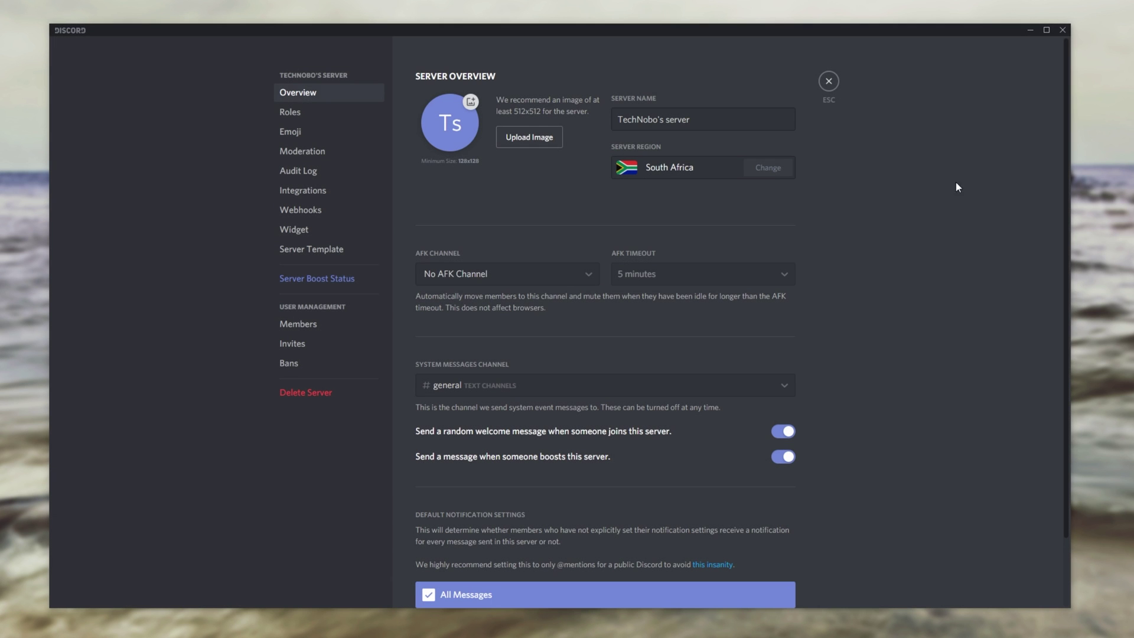
{"action": "left_click", "coordinate": [829, 83]}
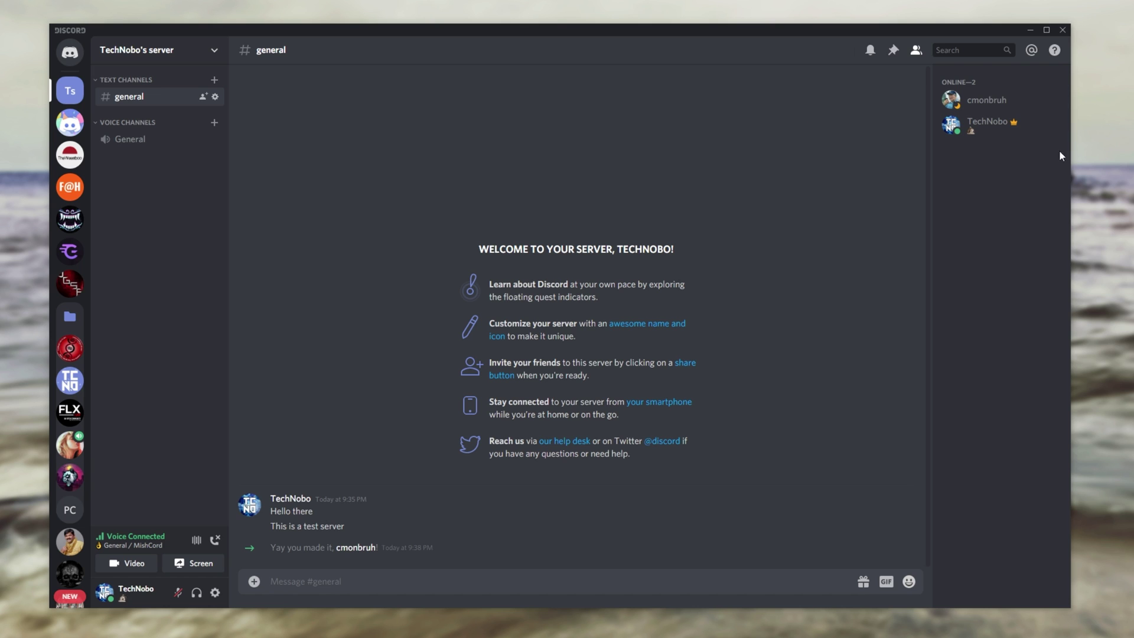
Switch to the TCNO Community server, view its deletion confirmation from the server settings, and cancel it.
{"action": "mouse_move", "coordinate": [1015, 124]}
{"action": "left_click", "coordinate": [70, 381]}
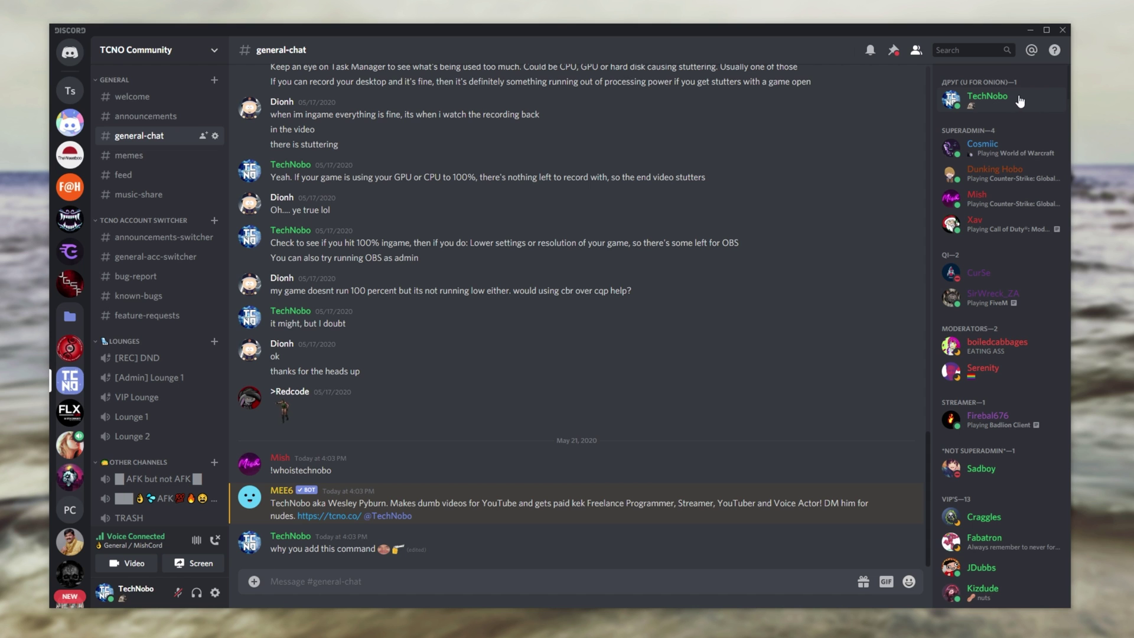
{"action": "left_click", "coordinate": [127, 52]}
{"action": "left_click", "coordinate": [177, 124]}
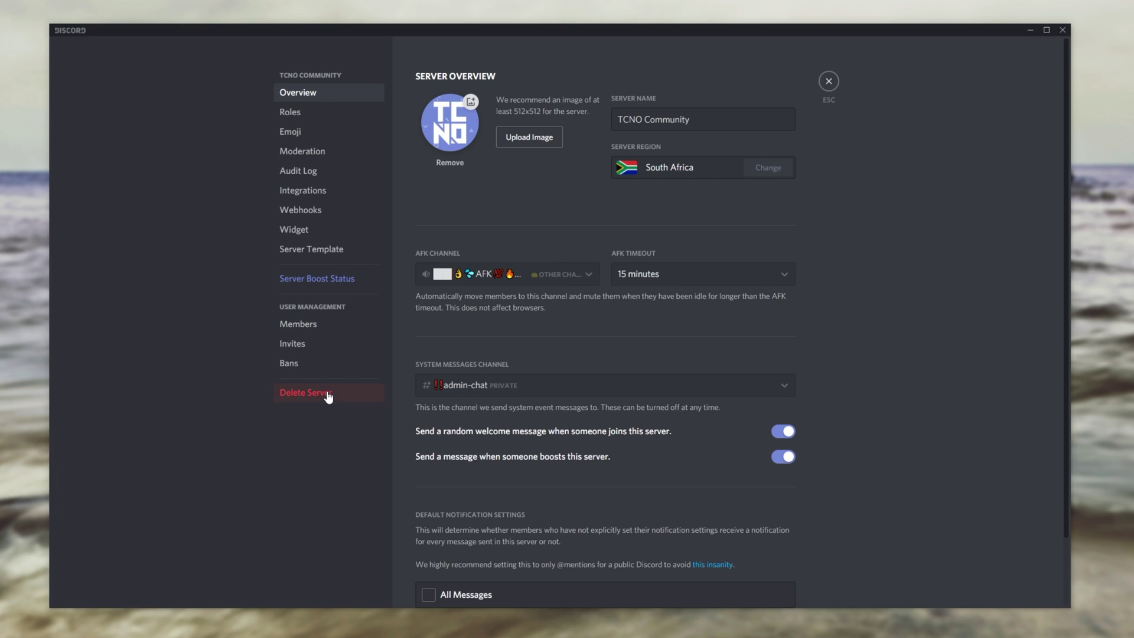
{"action": "left_click", "coordinate": [327, 392]}
{"action": "left_click", "coordinate": [582, 352]}
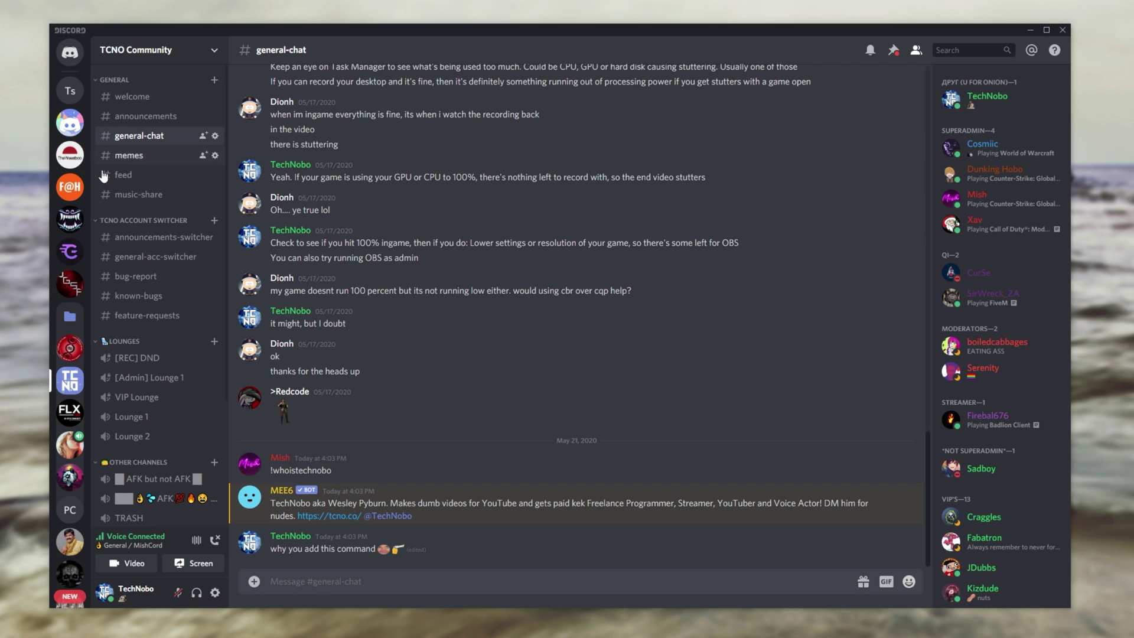
Return to TechNobo's server and view the profile cards of the owner and the other member.
{"action": "left_click", "coordinate": [78, 94]}
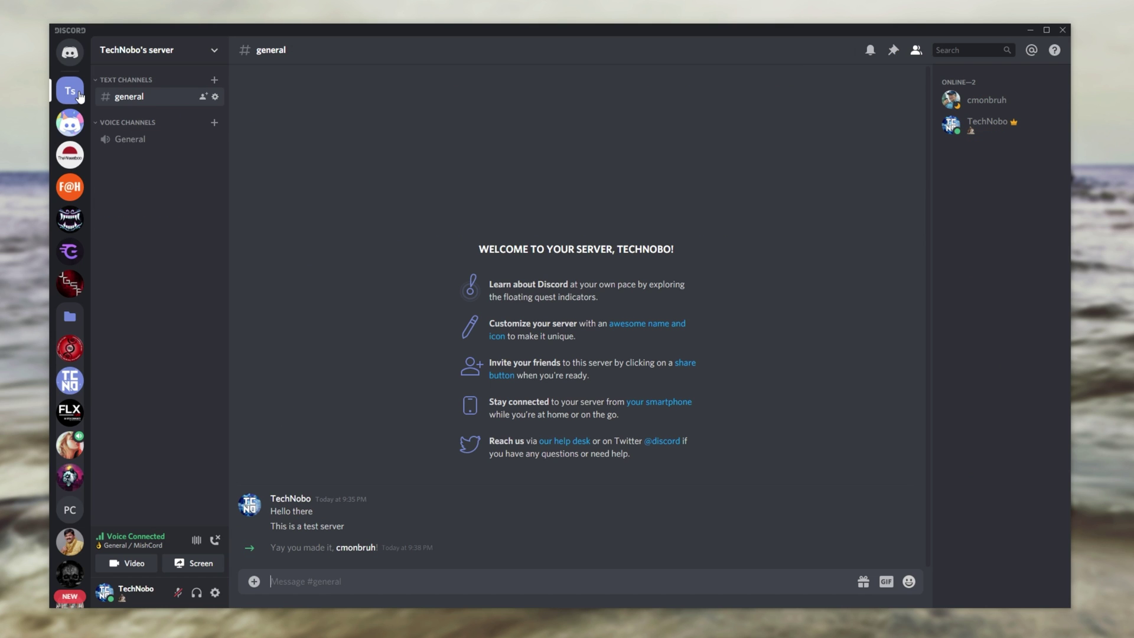
{"action": "left_click", "coordinate": [985, 125]}
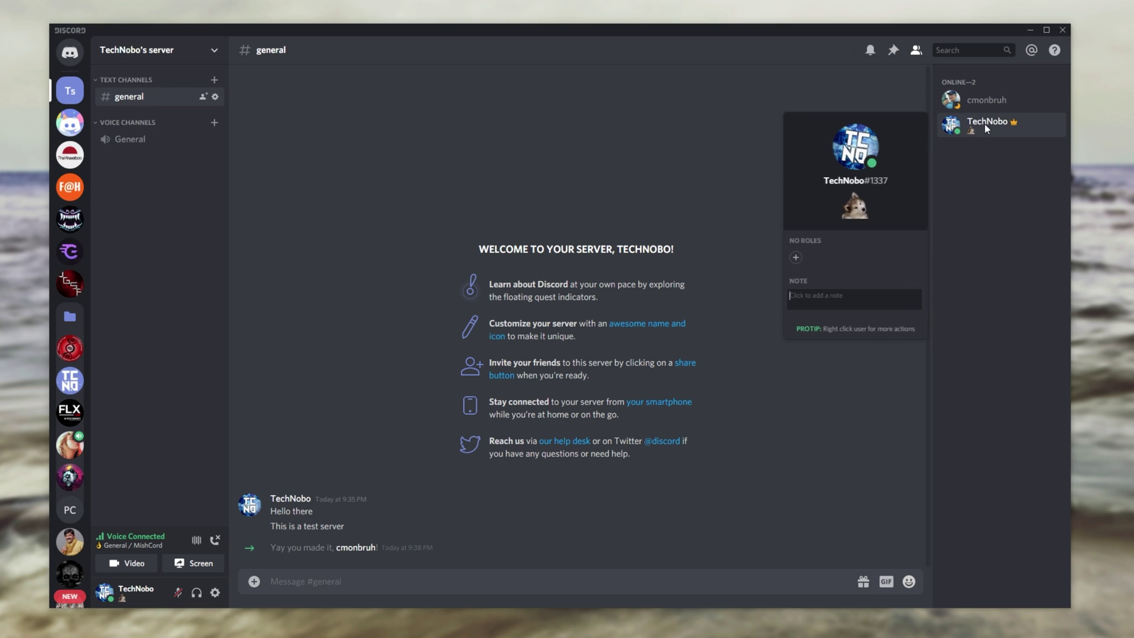
{"action": "left_click", "coordinate": [976, 101]}
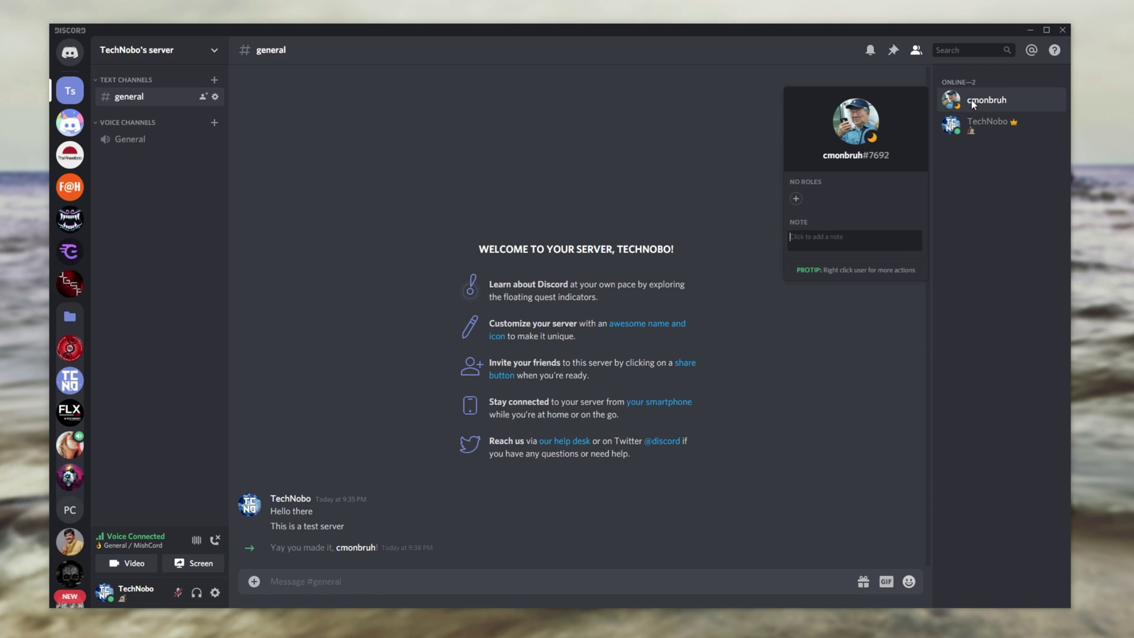
{"action": "left_click", "coordinate": [977, 157]}
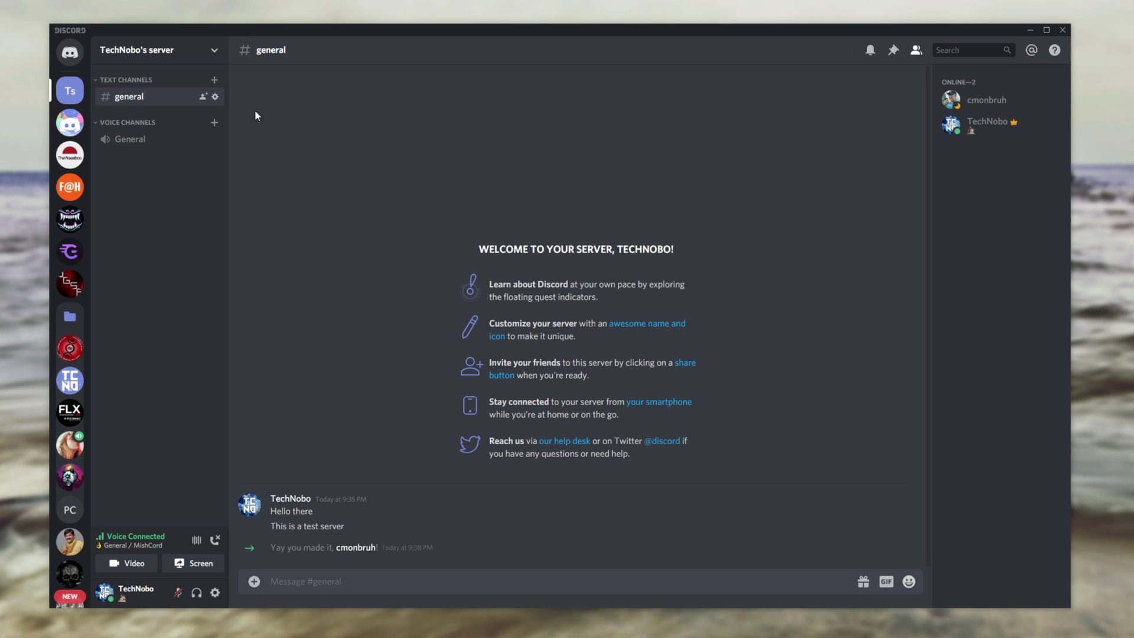
Open the list of server members in the settings of TechNobo's server.
{"action": "left_click", "coordinate": [163, 58]}
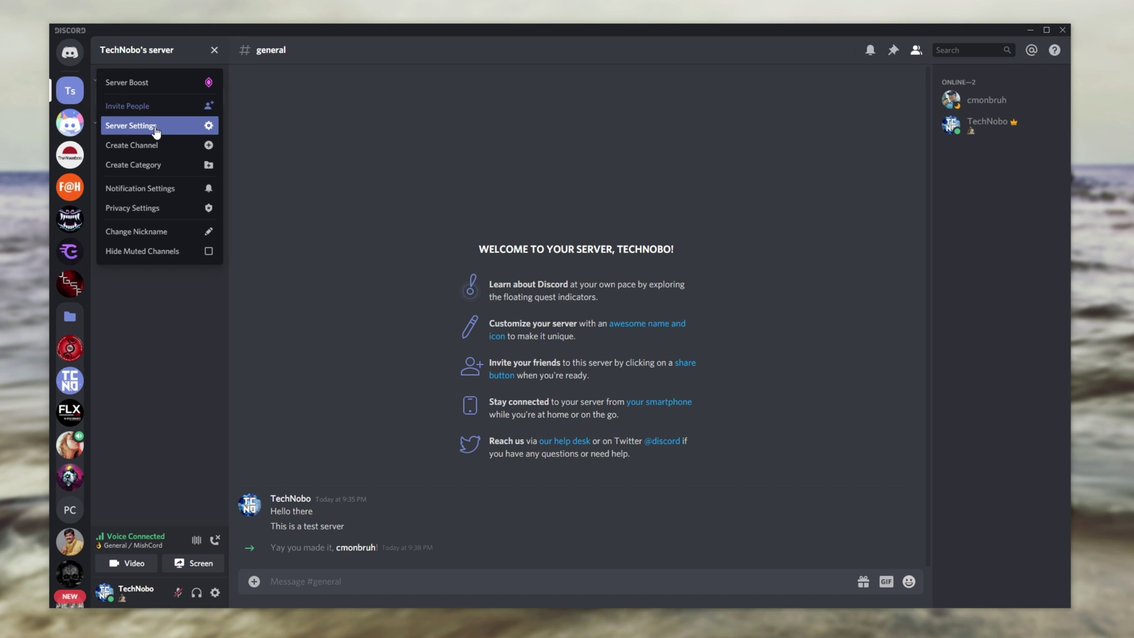
{"action": "left_click", "coordinate": [154, 125]}
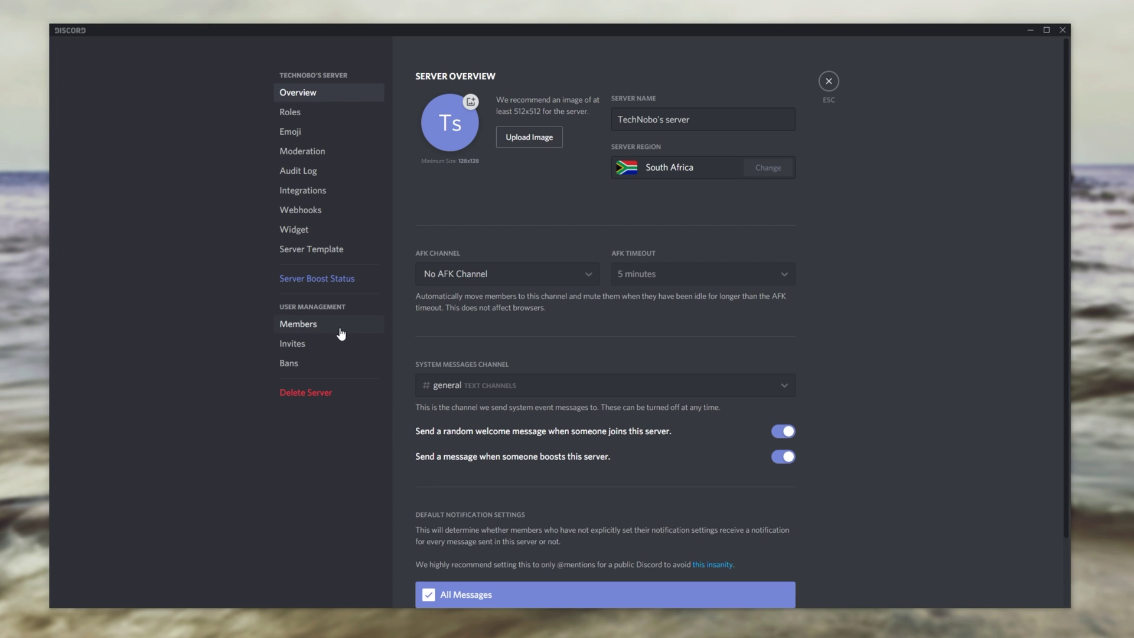
{"action": "left_click", "coordinate": [339, 327]}
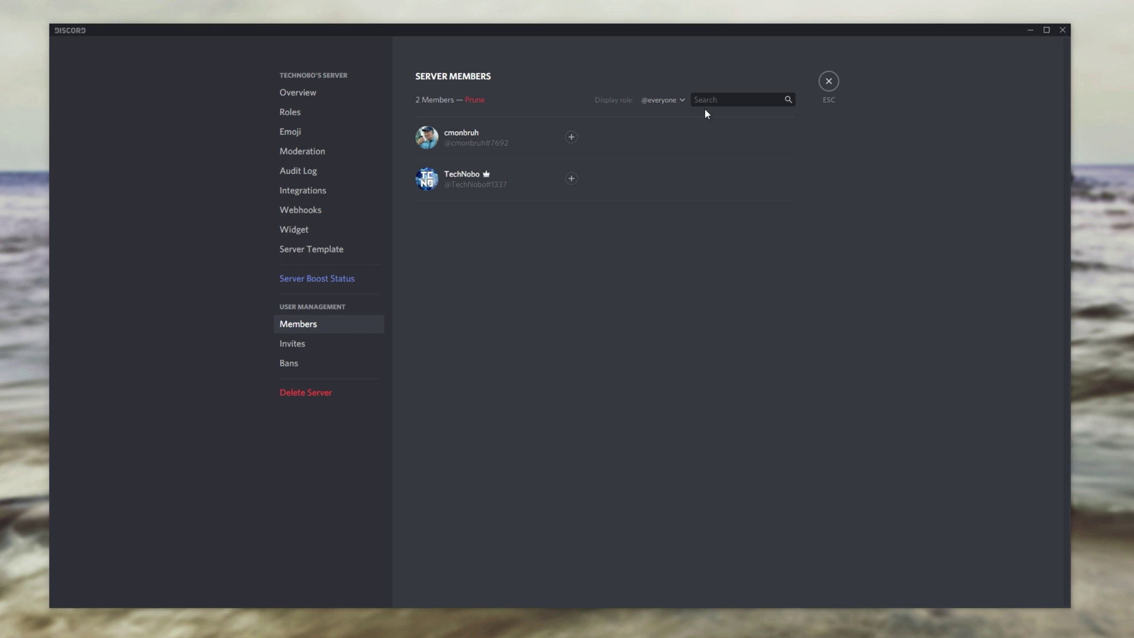
Search the member list for the intended new owner, clear the search, and highlight that member's username tag.
{"action": "left_click", "coordinate": [678, 103]}
{"action": "left_click", "coordinate": [679, 103]}
{"action": "type", "text": "cmon"}
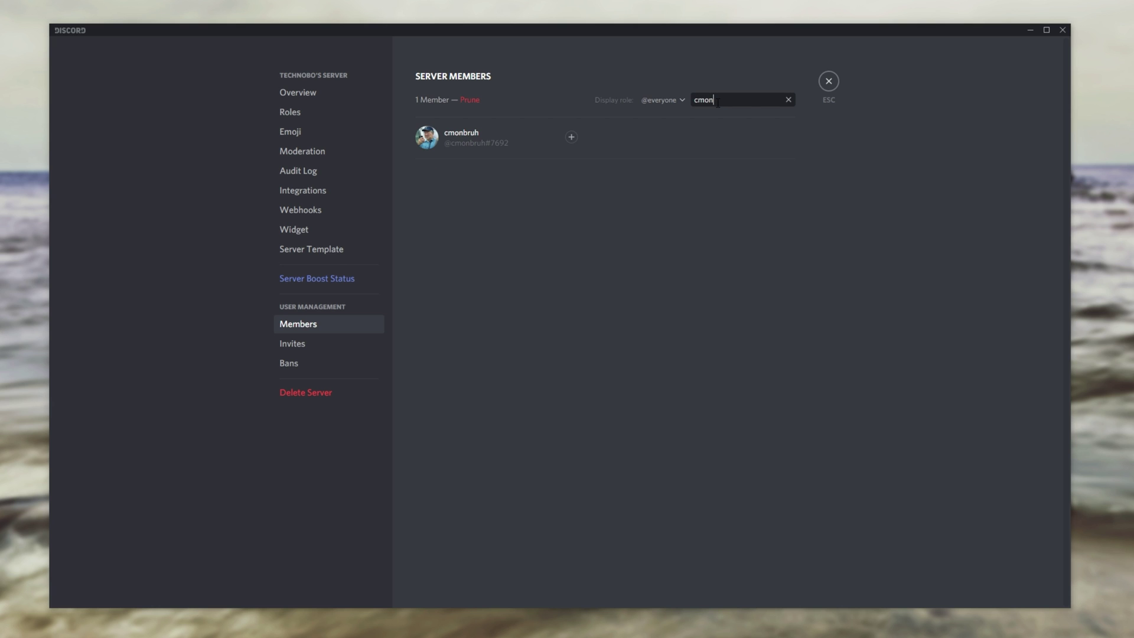
{"action": "key", "text": "BackSpace"}
{"action": "key", "text": "BackSpace"}
{"action": "key", "text": "BackSpace"}
{"action": "key", "text": "BackSpace"}
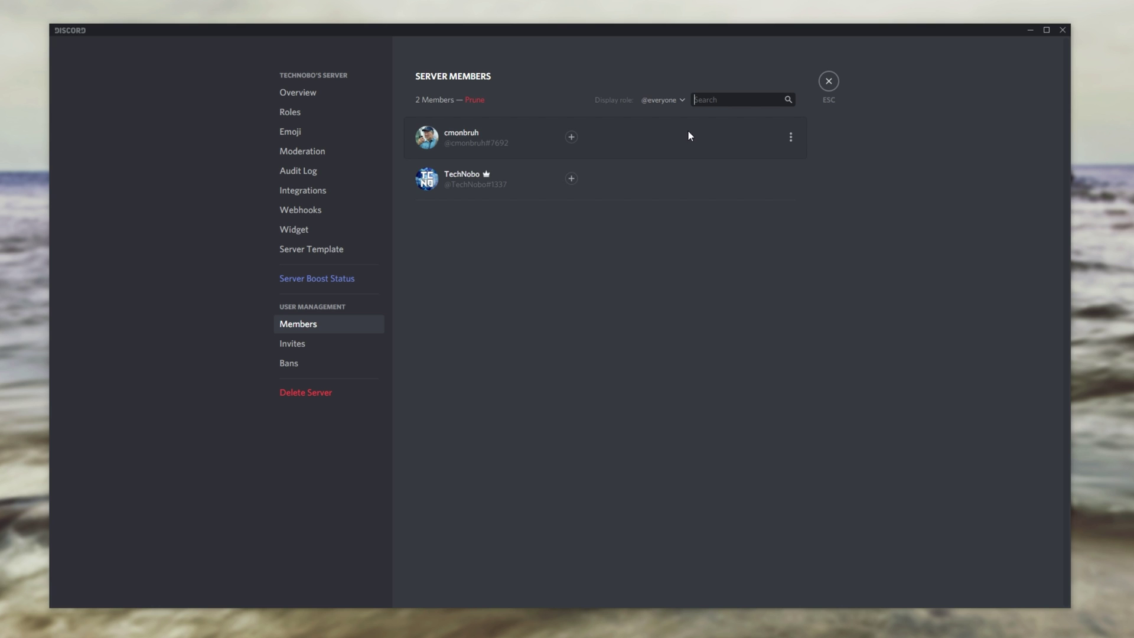
{"action": "left_click_drag", "start_coordinate": [509, 143], "coordinate": [451, 143]}
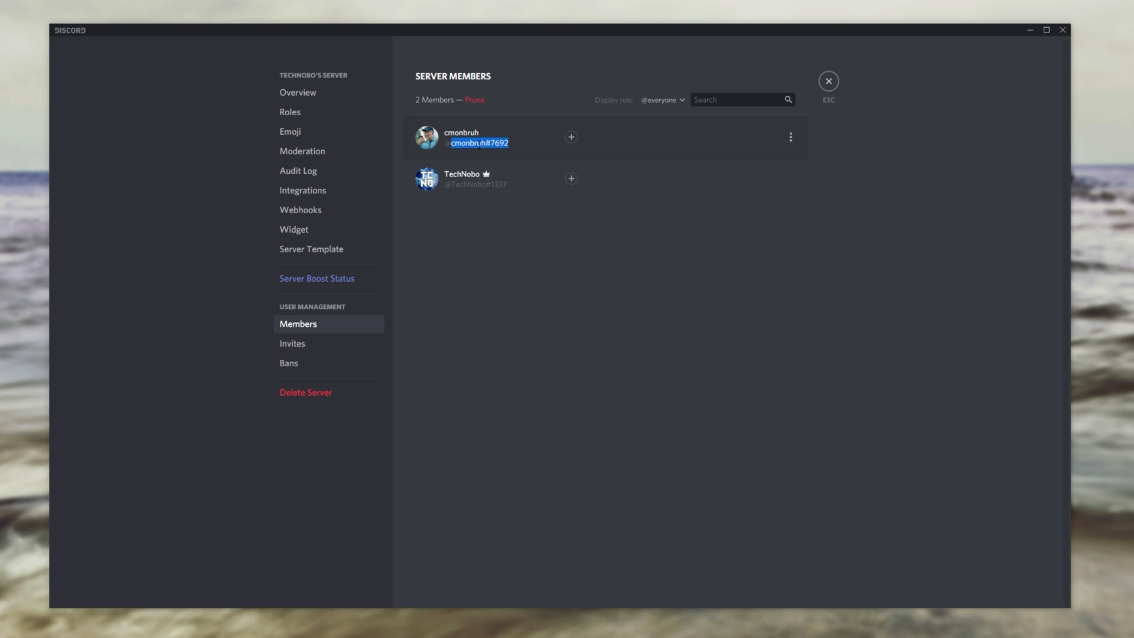
Transfer ownership of the server to the other member, acknowledging the transfer and entering the authentication or backup code.
{"action": "left_click", "coordinate": [791, 137]}
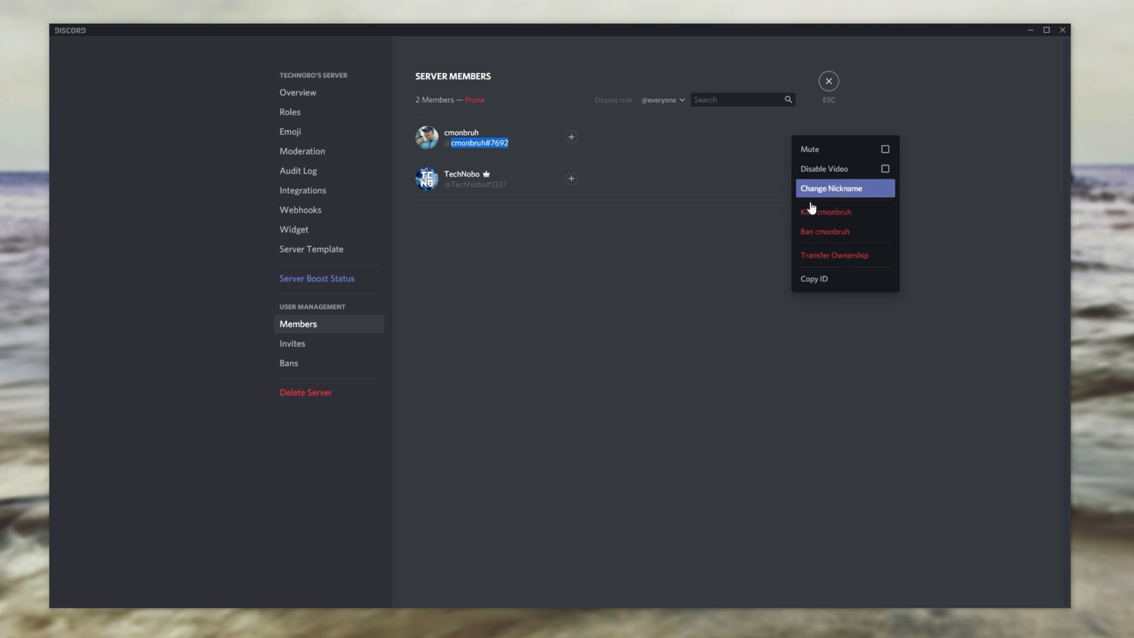
{"action": "left_click", "coordinate": [827, 262]}
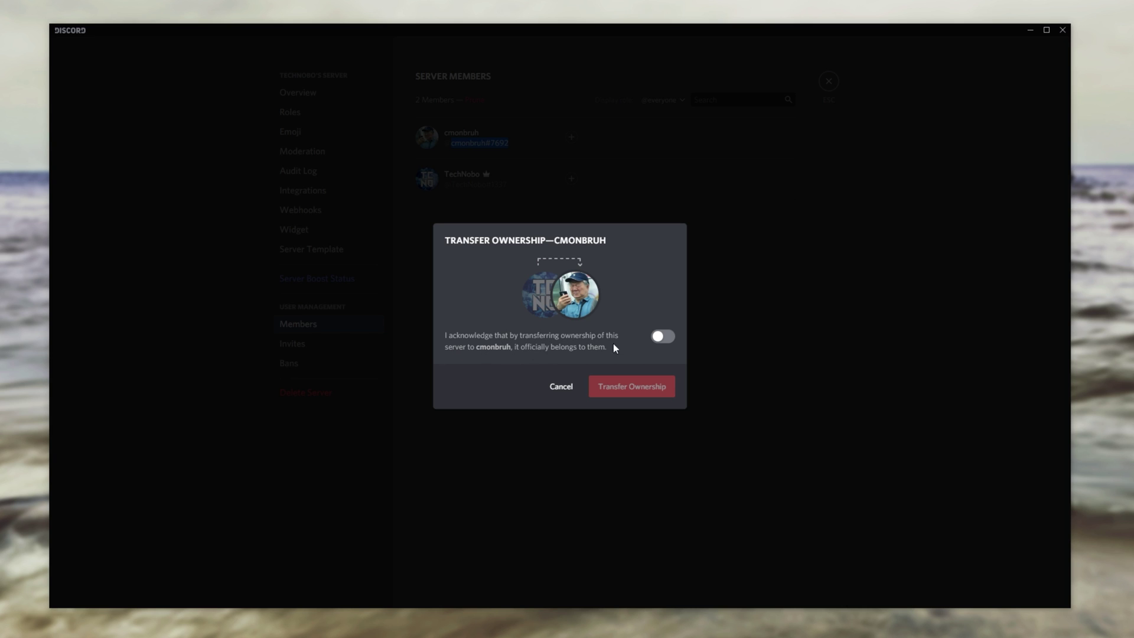
{"action": "left_click", "coordinate": [663, 338]}
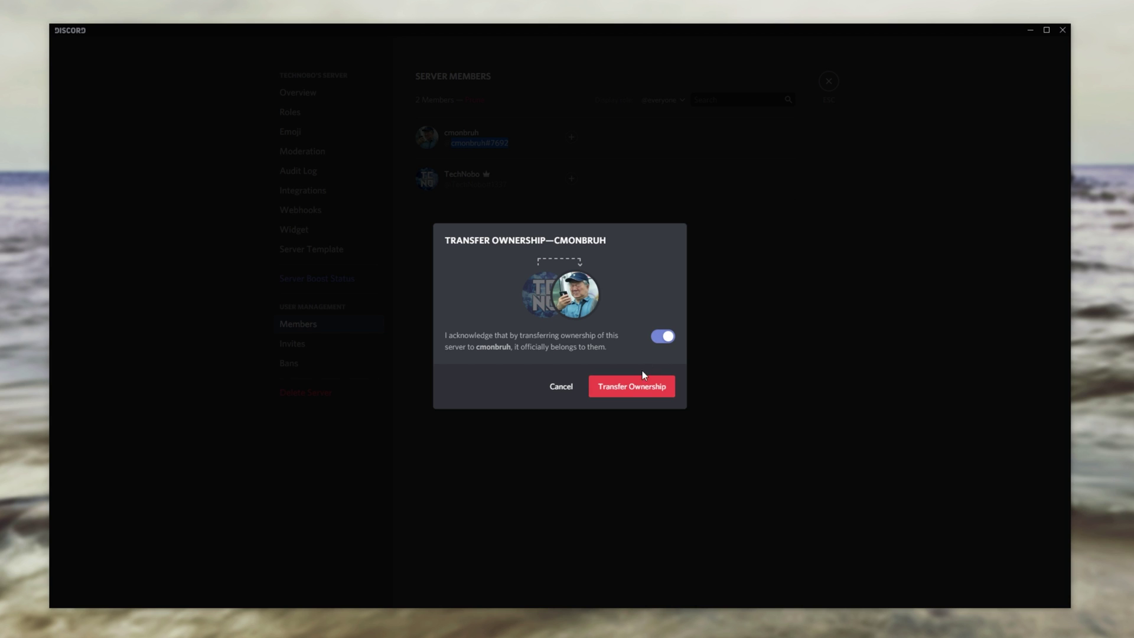
{"action": "left_click", "coordinate": [637, 390]}
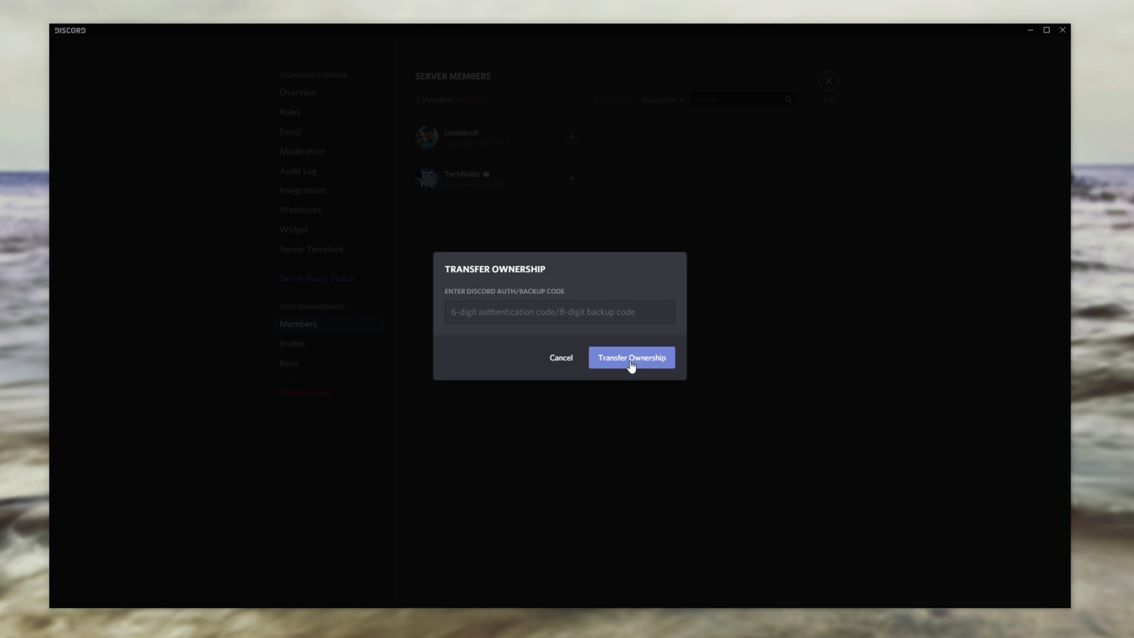
{"action": "left_click", "coordinate": [616, 321]}
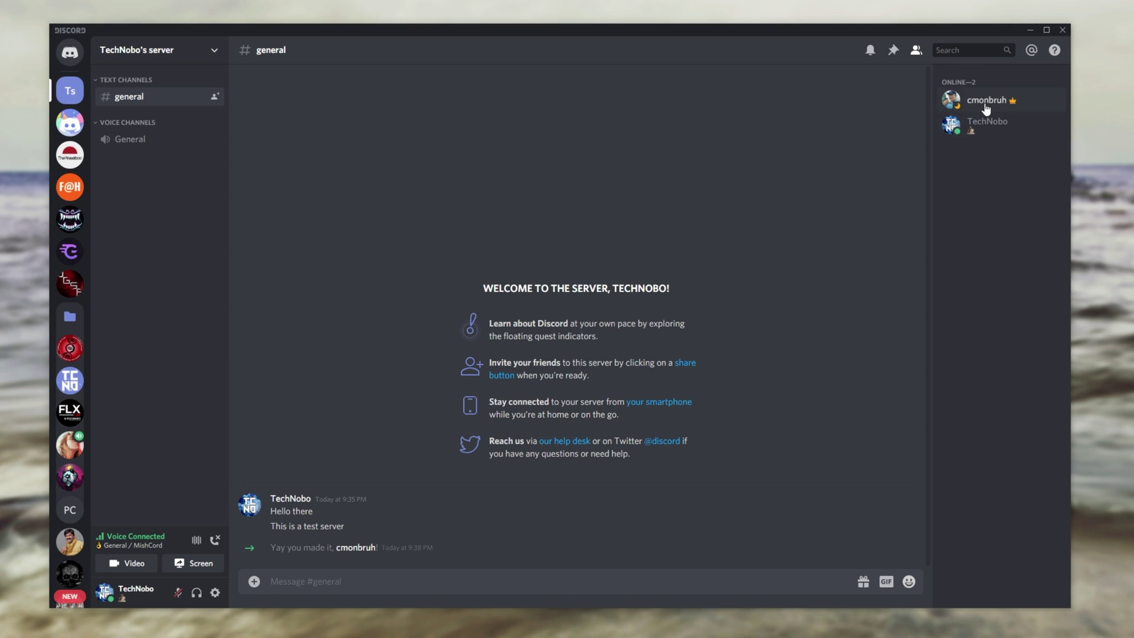
Check the former owner's profile card and the options offered in the server's menu after the ownership transfer.
{"action": "left_click", "coordinate": [988, 123]}
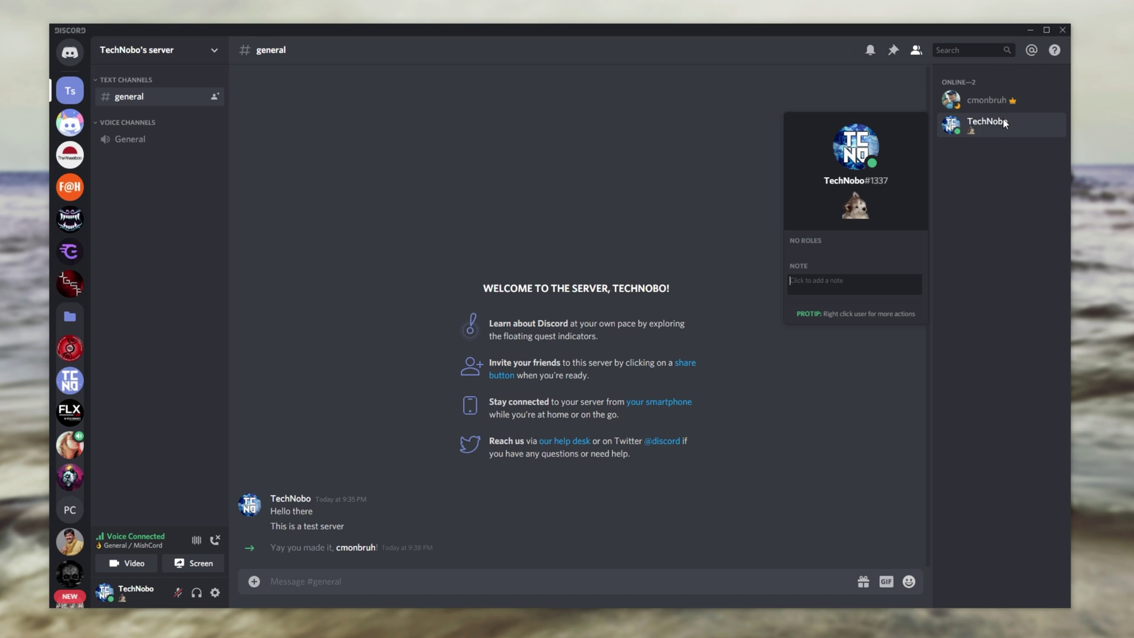
{"action": "left_click", "coordinate": [532, 263]}
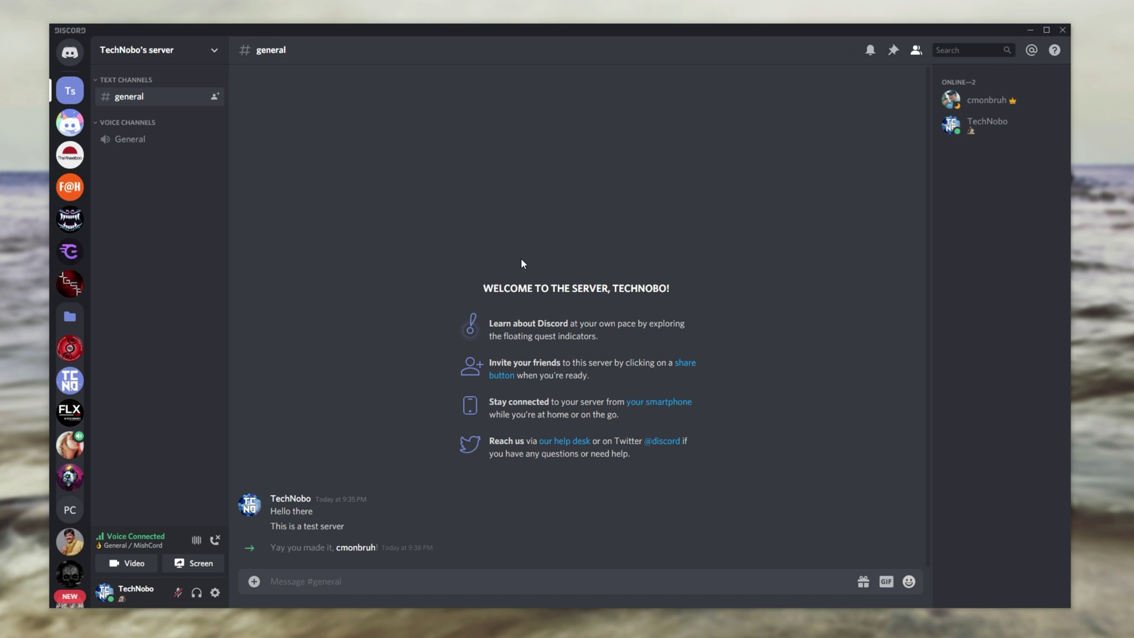
{"action": "left_click", "coordinate": [170, 51]}
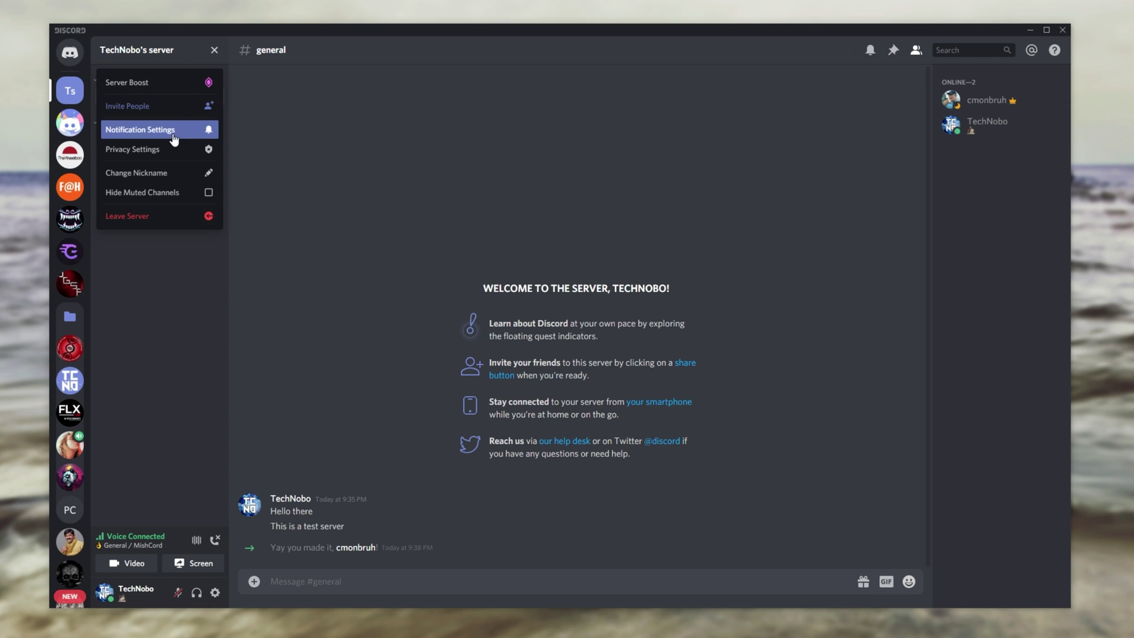
{"action": "left_click", "coordinate": [784, 157]}
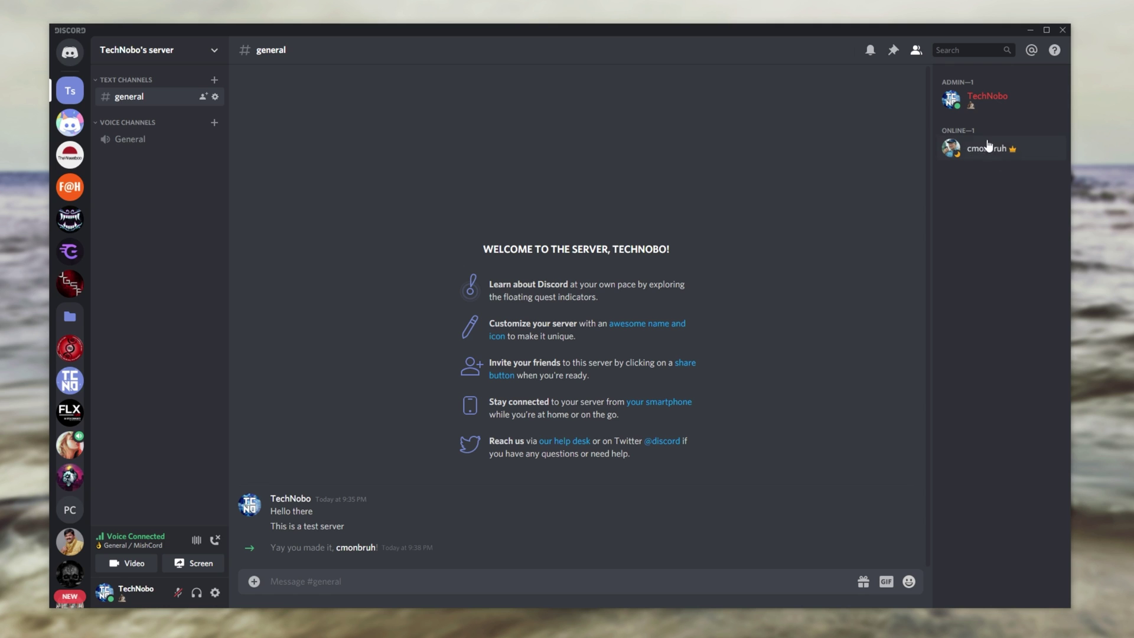
Inspect the roles on the profile cards of the Admin member and the current owner.
{"action": "left_click", "coordinate": [982, 112]}
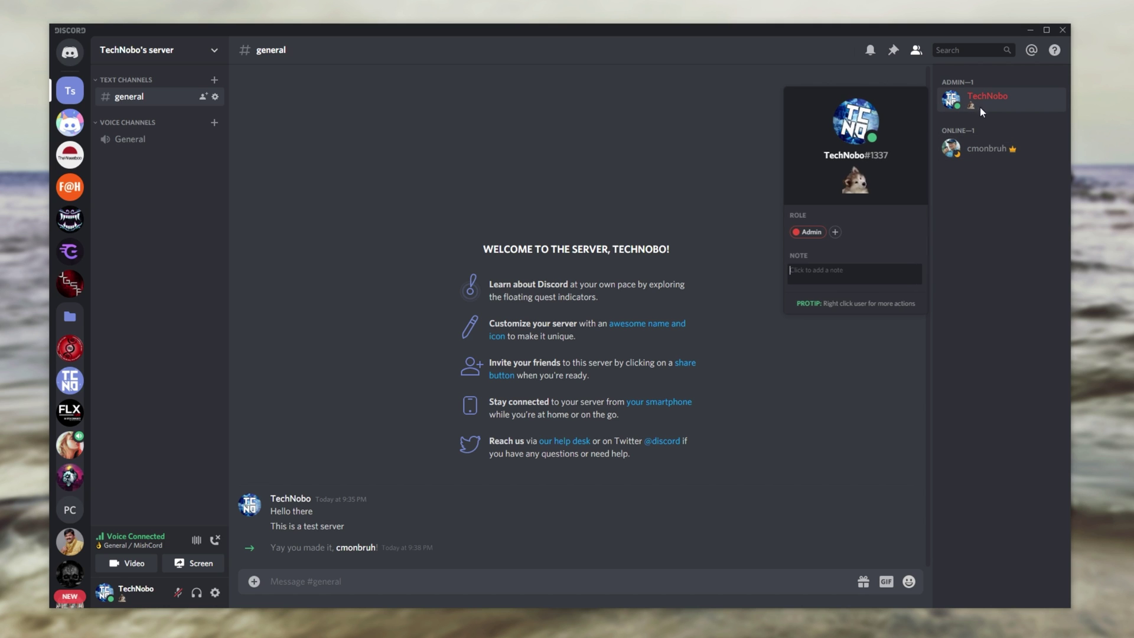
{"action": "left_click", "coordinate": [986, 148]}
{"action": "left_click", "coordinate": [590, 149]}
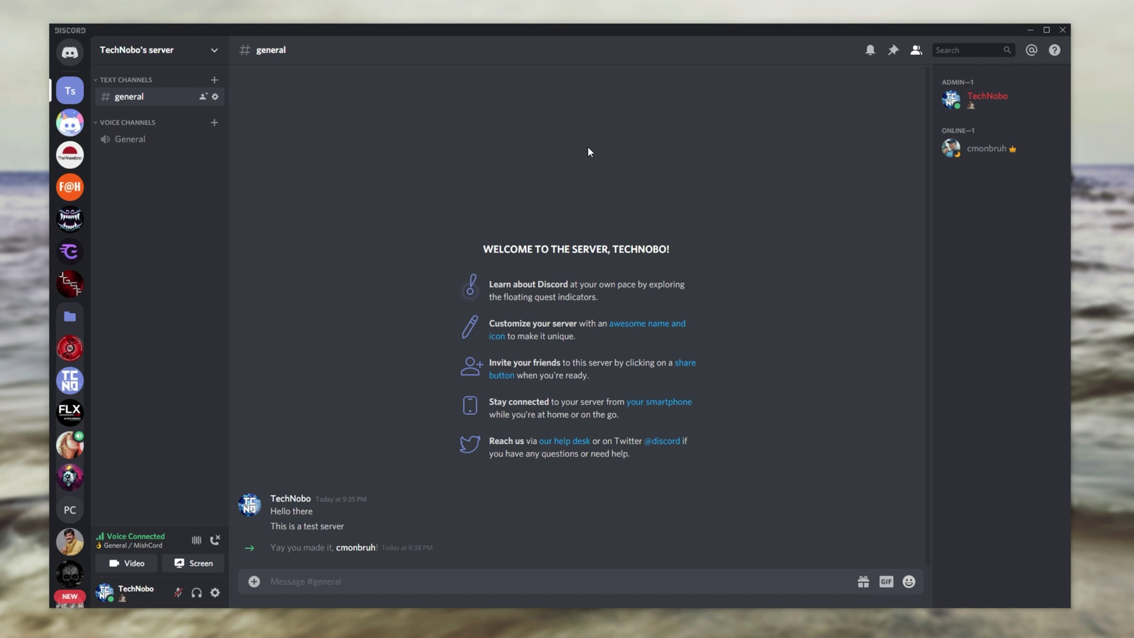
Review the server settings available to the Admin member, close them, and check the other member's profile card.
{"action": "left_click", "coordinate": [126, 58]}
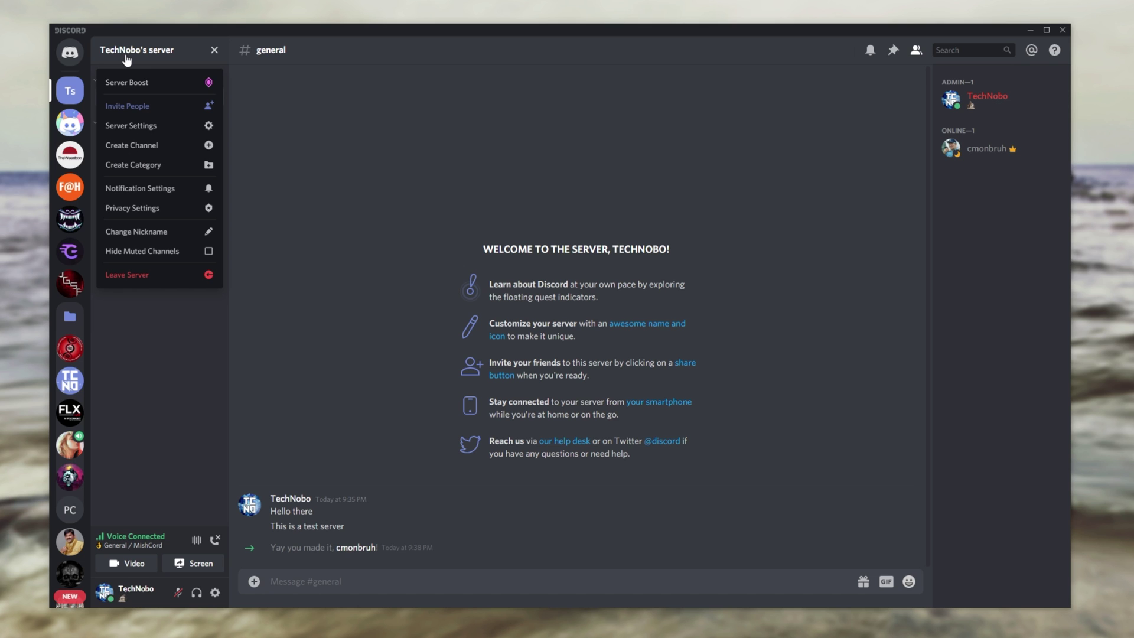
{"action": "left_click", "coordinate": [165, 126]}
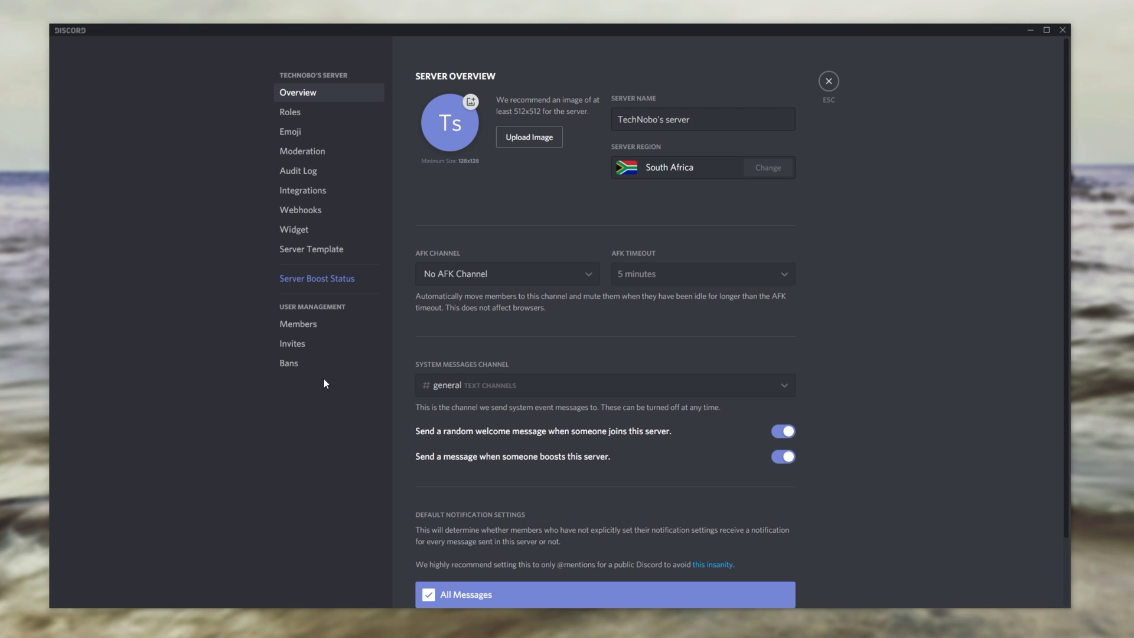
{"action": "scroll", "coordinate": [697, 568], "scroll_direction": "down", "scroll_amount": 2}
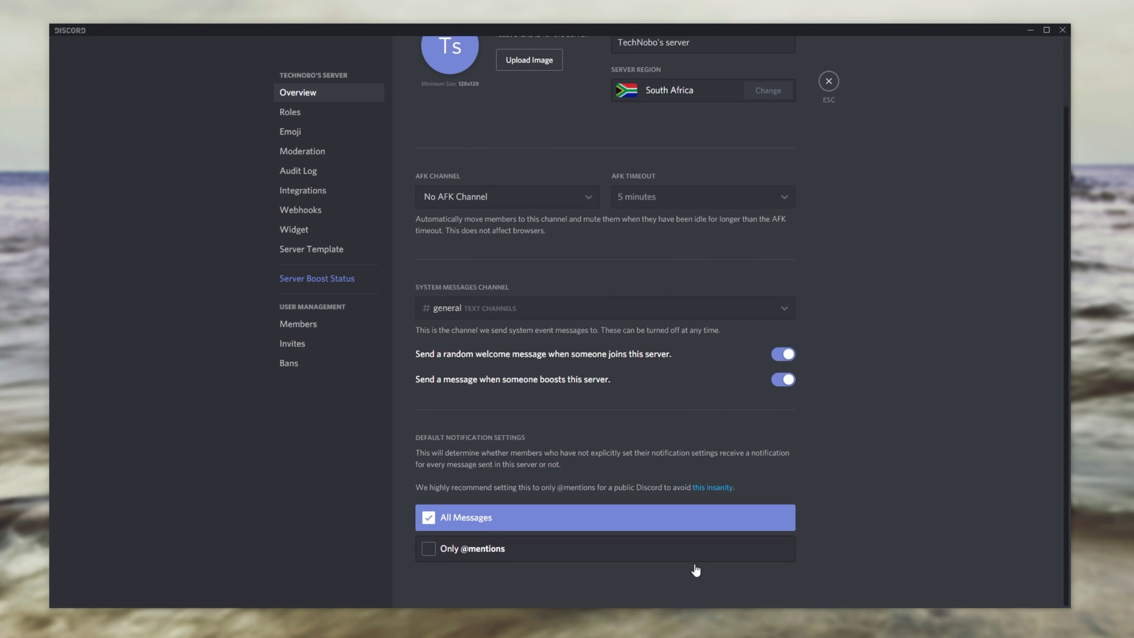
{"action": "scroll", "coordinate": [533, 316], "scroll_direction": "up", "scroll_amount": 2}
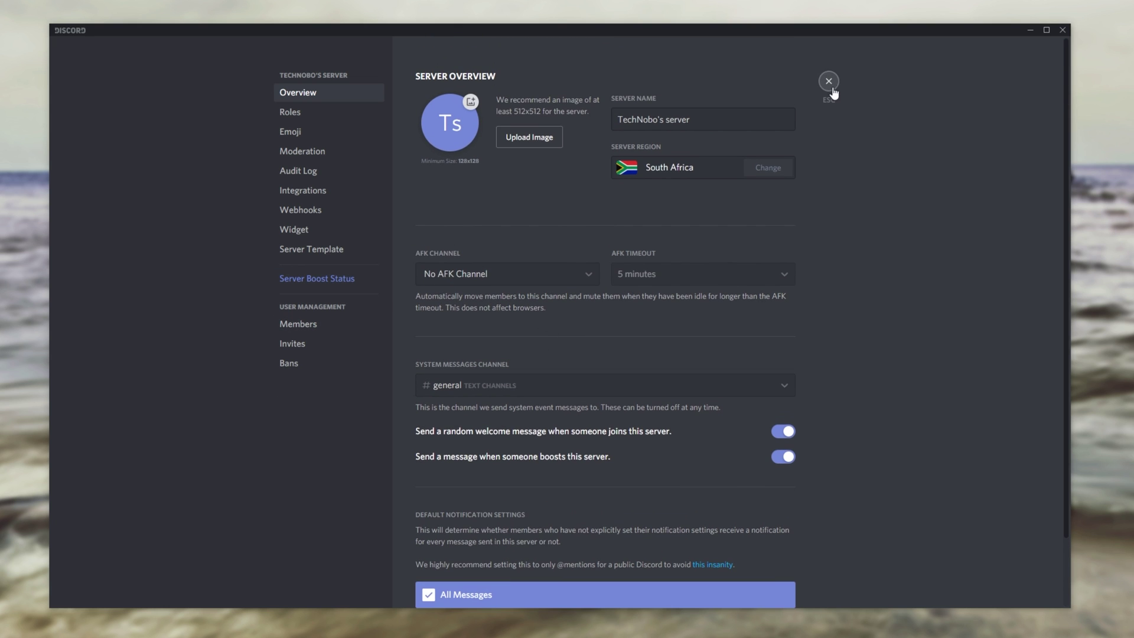
{"action": "left_click", "coordinate": [830, 83]}
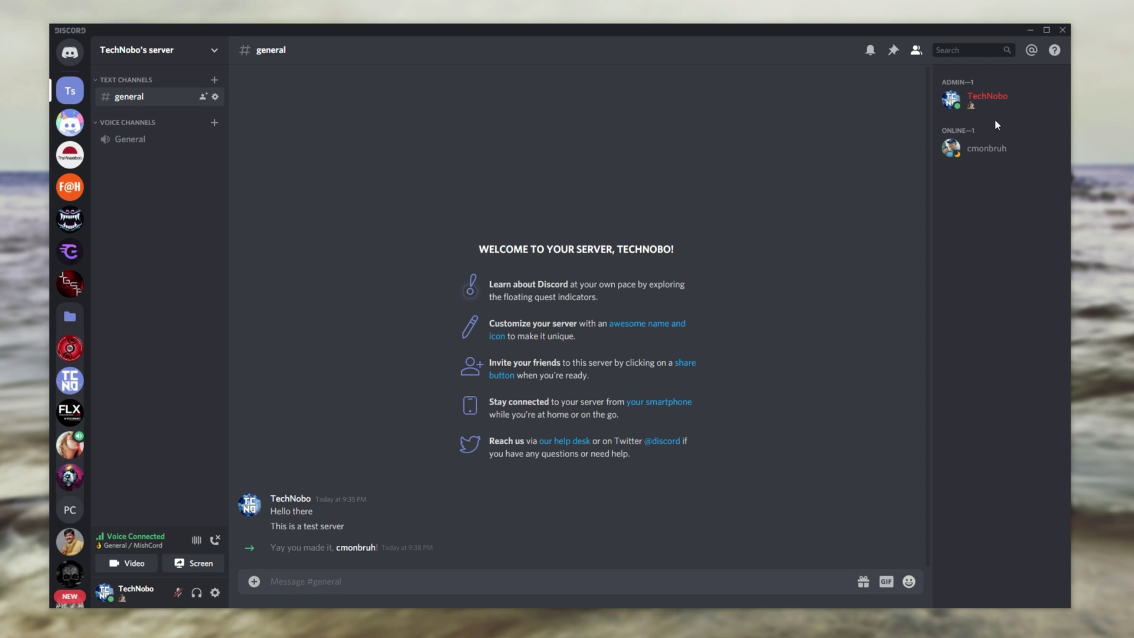
{"action": "left_click", "coordinate": [1010, 148]}
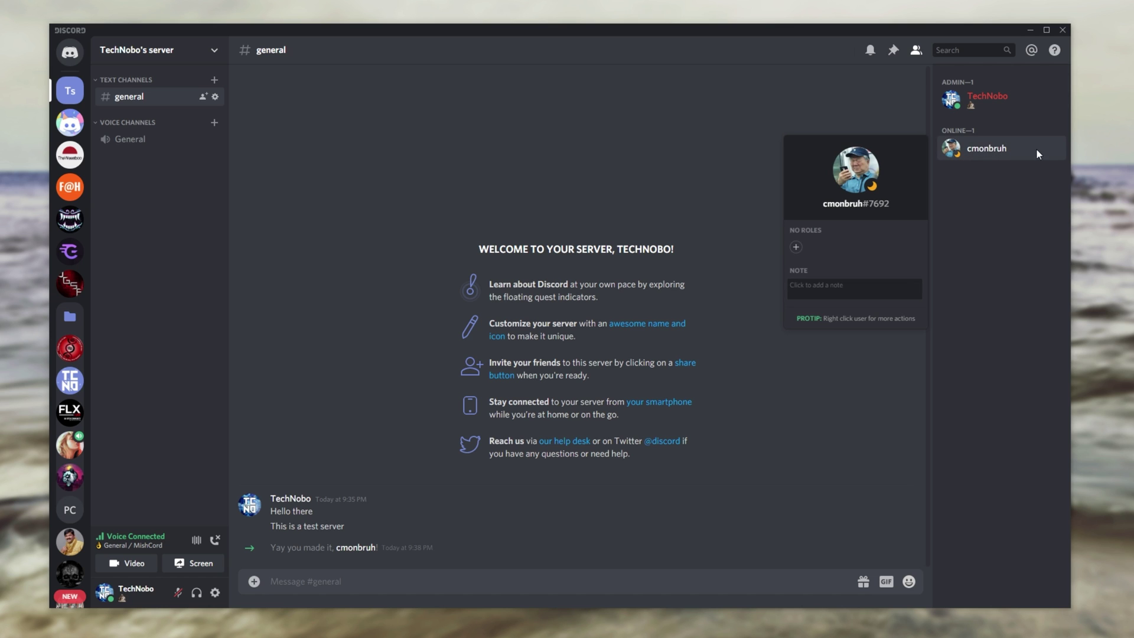
Check the Admin member's profile card and the server deletion option, and leave the server settings without deleting the server.
{"action": "left_click", "coordinate": [1006, 103]}
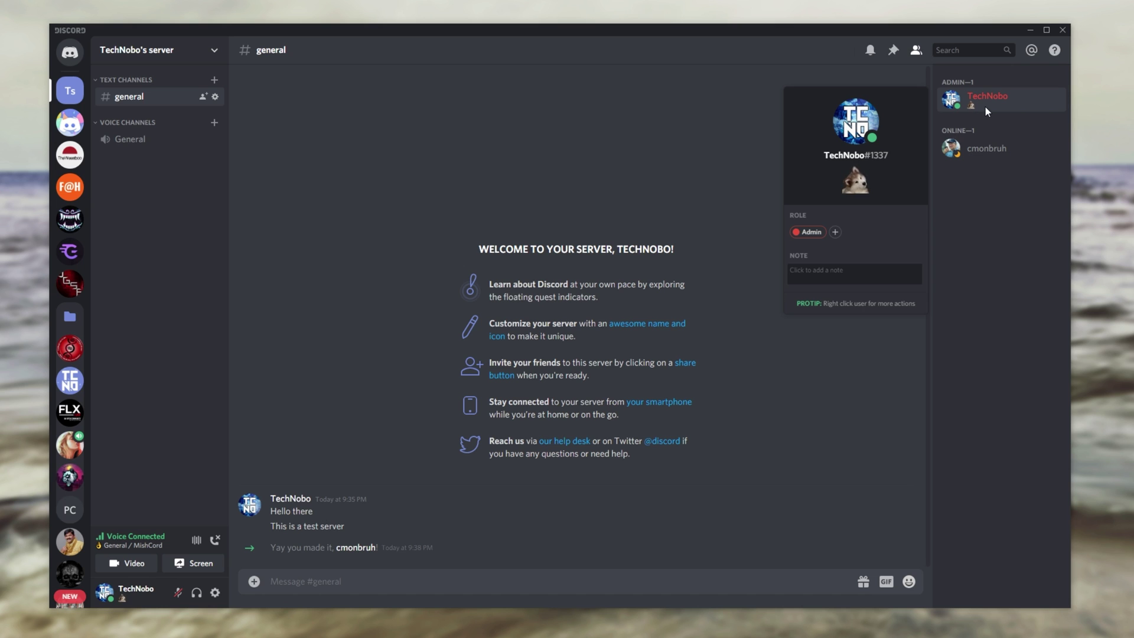
{"action": "left_click", "coordinate": [562, 119]}
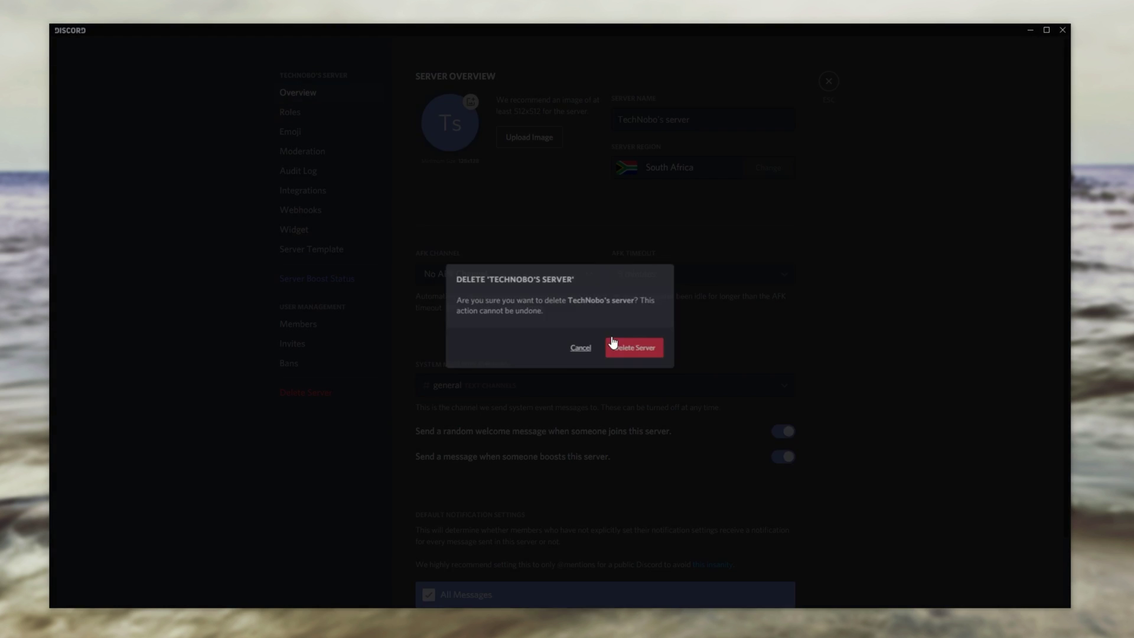
{"action": "left_click", "coordinate": [829, 81]}
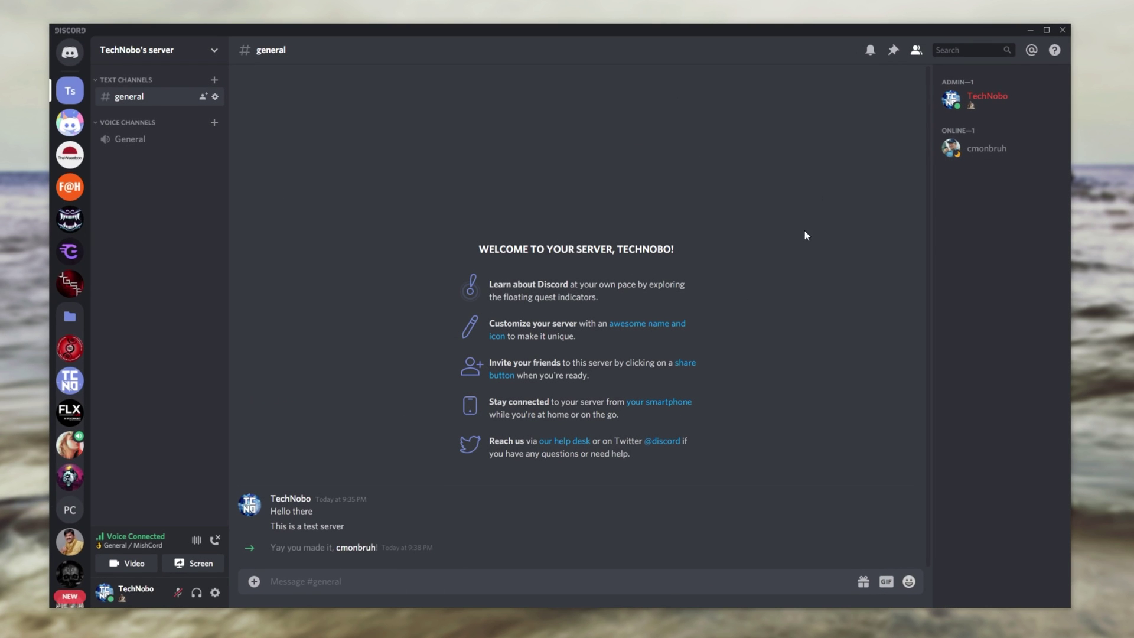
Assign the Admin role to the online member who has no roles.
{"action": "right_click", "coordinate": [989, 153]}
{"action": "mouse_move", "coordinate": [957, 462]}
{"action": "left_click", "coordinate": [860, 468]}
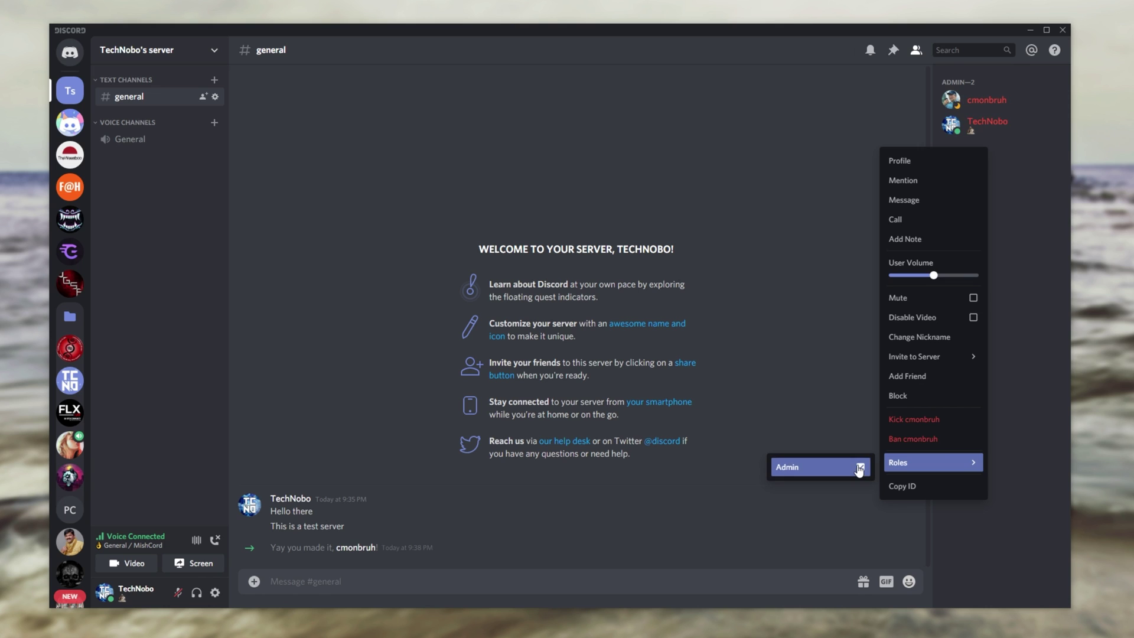
{"action": "left_click", "coordinate": [763, 307]}
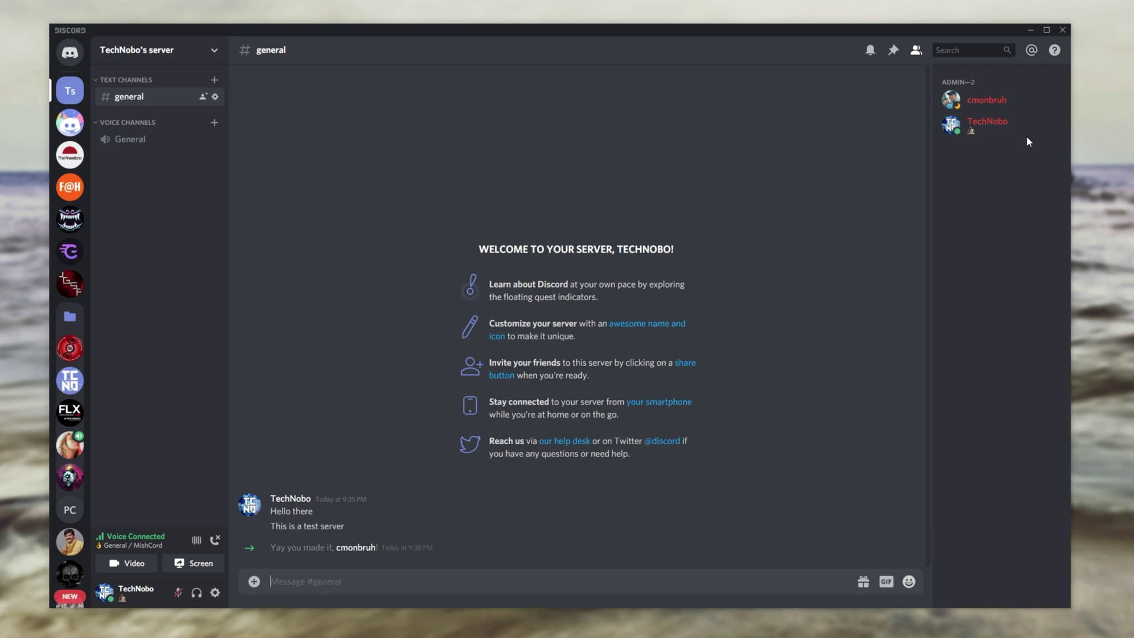
Compare the roles shown on the profile cards of the two Admin members.
{"action": "left_click", "coordinate": [999, 124]}
{"action": "left_click", "coordinate": [1003, 107]}
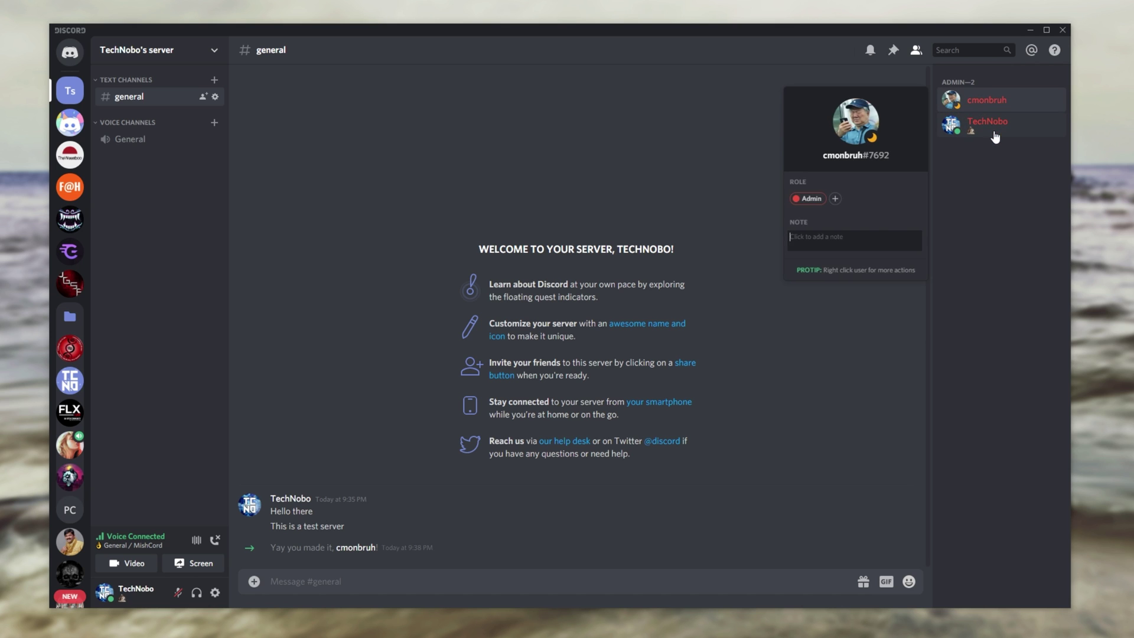
{"action": "left_click", "coordinate": [994, 128]}
{"action": "left_click", "coordinate": [989, 107]}
{"action": "left_click", "coordinate": [976, 134]}
{"action": "left_click", "coordinate": [987, 102]}
{"action": "left_click", "coordinate": [984, 124]}
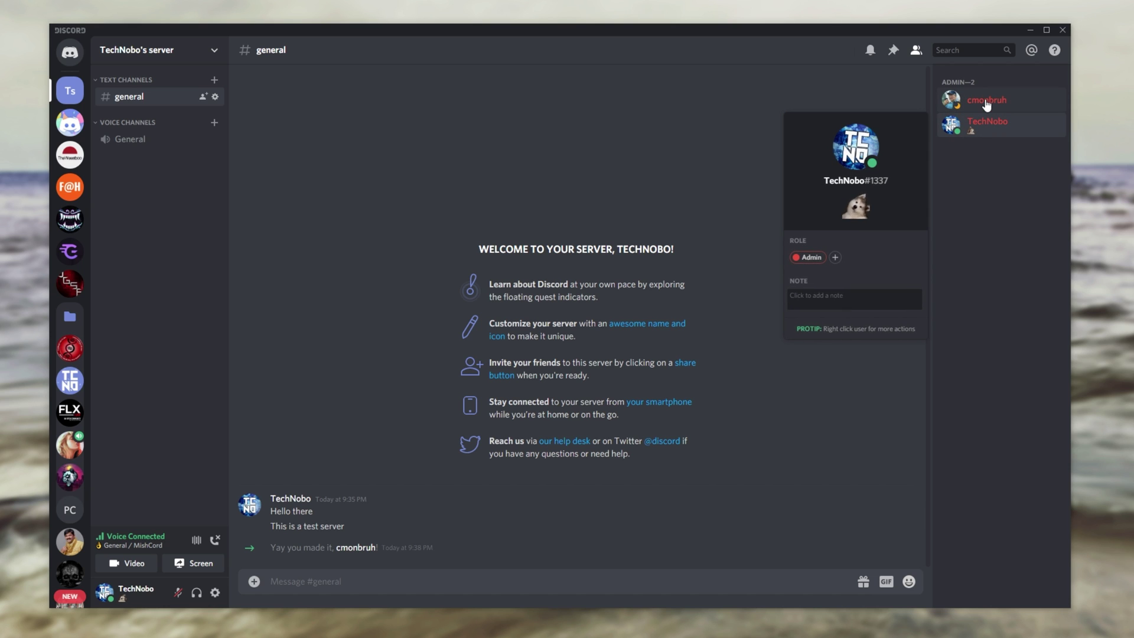
Review the Admin role's settings and general permissions in the server settings, and close them.
{"action": "left_click", "coordinate": [155, 50]}
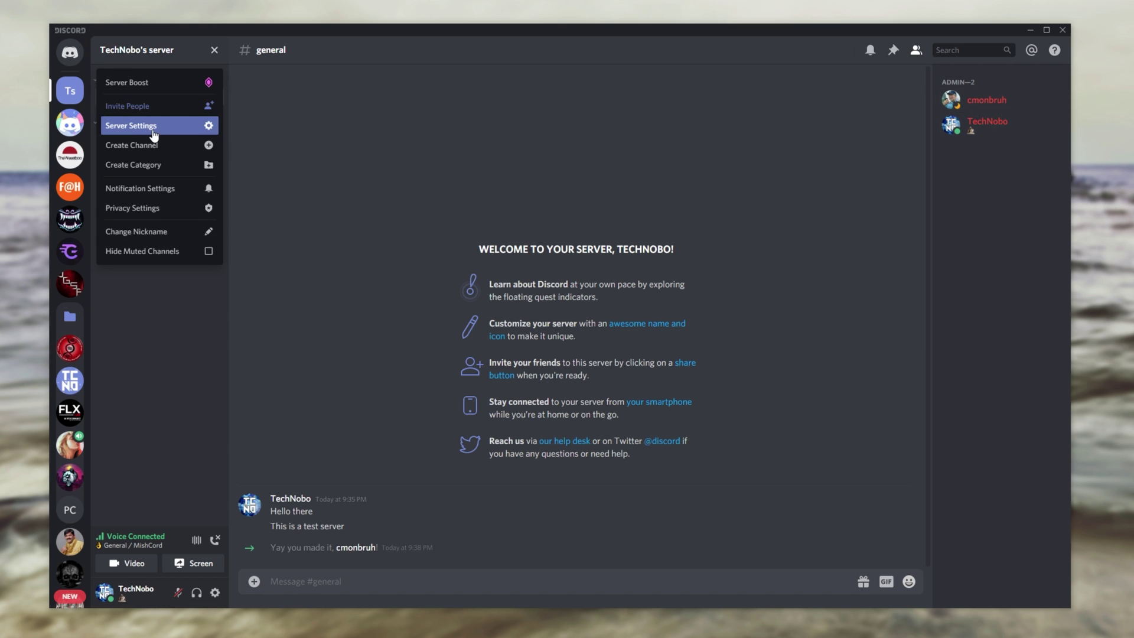
{"action": "left_click", "coordinate": [153, 134]}
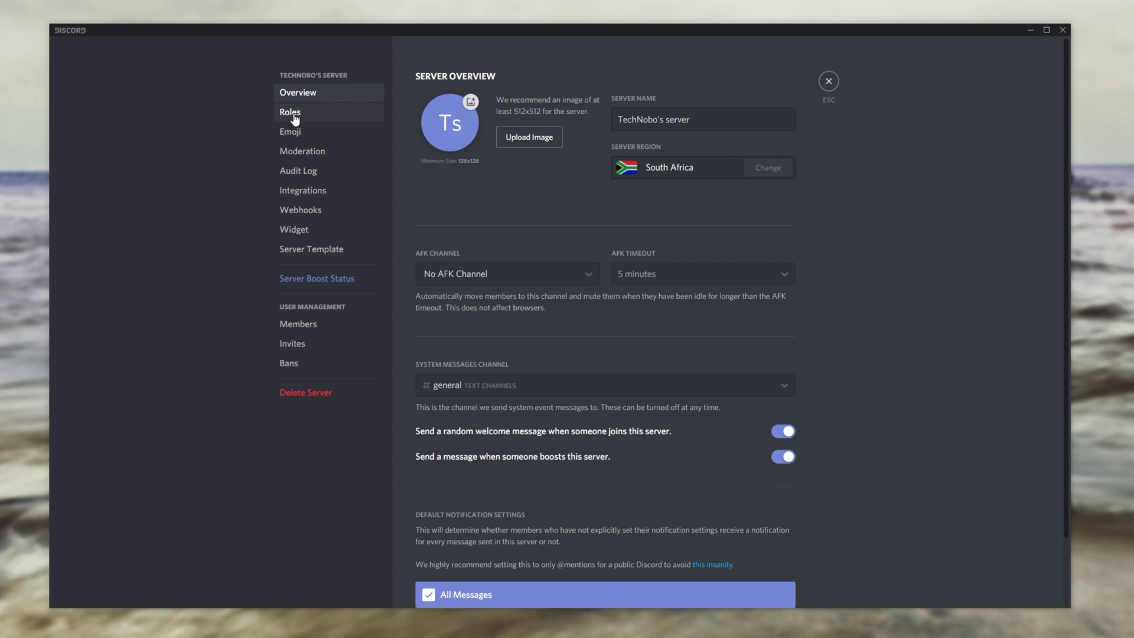
{"action": "left_click", "coordinate": [294, 117]}
{"action": "left_click", "coordinate": [445, 96]}
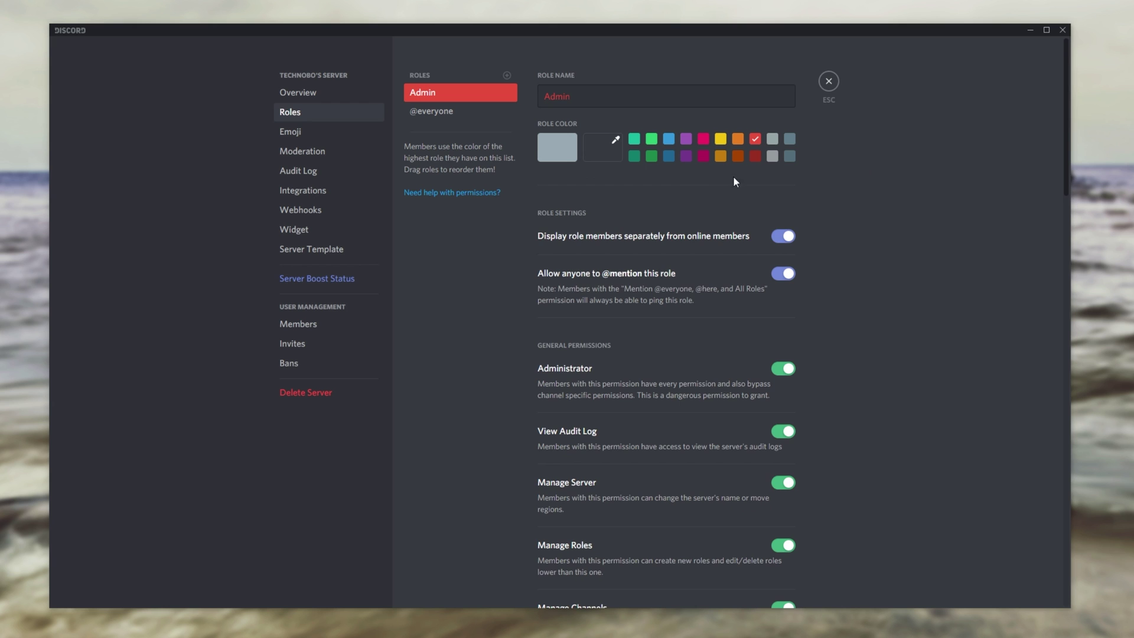
{"action": "mouse_move", "coordinate": [1070, 120]}
{"action": "left_mouse_down"}
{"action": "mouse_move", "coordinate": [1067, 236]}
{"action": "mouse_move", "coordinate": [1037, 367]}
{"action": "mouse_move", "coordinate": [1034, 540]}
{"action": "mouse_move", "coordinate": [1057, 102]}
{"action": "left_mouse_up"}
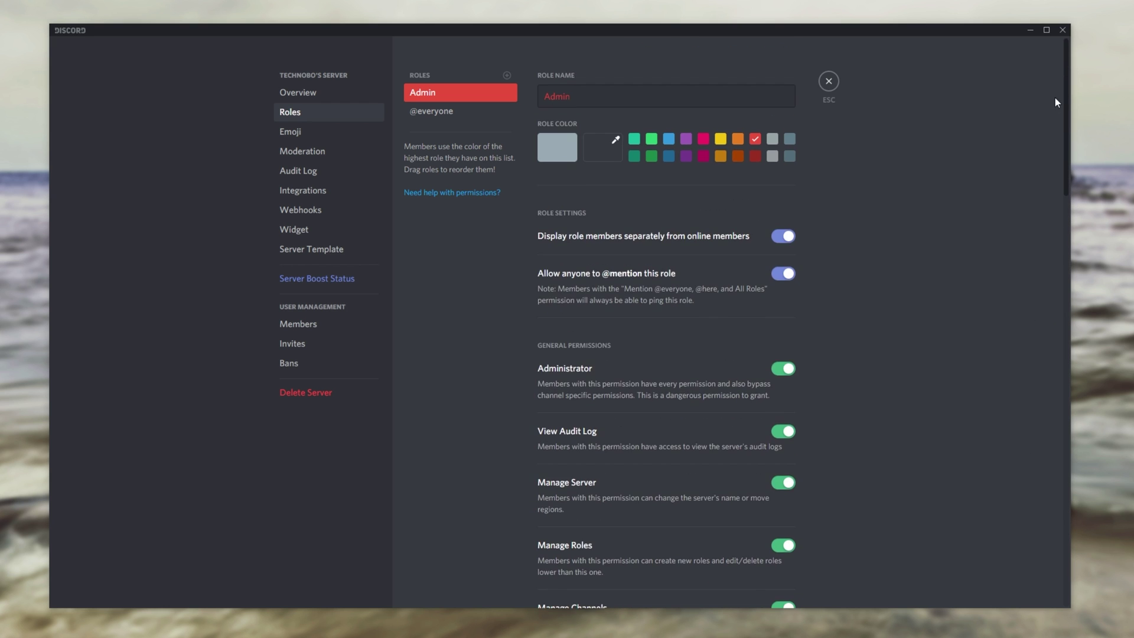
{"action": "left_click", "coordinate": [829, 81]}
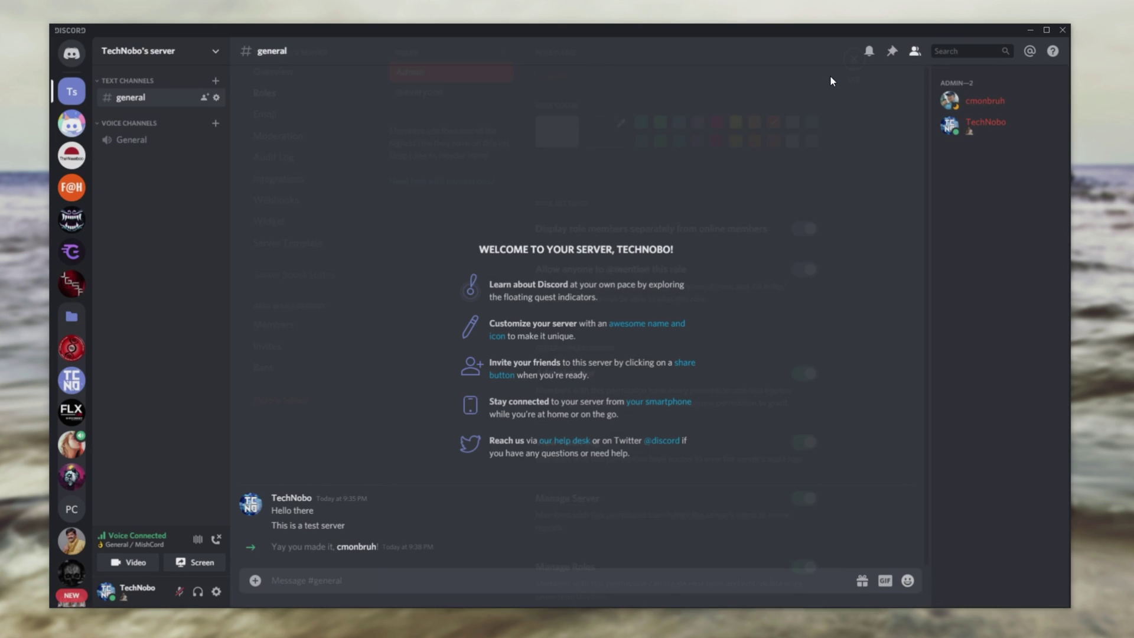
Open the server settings overview again to examine the available management options.
{"action": "left_click", "coordinate": [167, 53]}
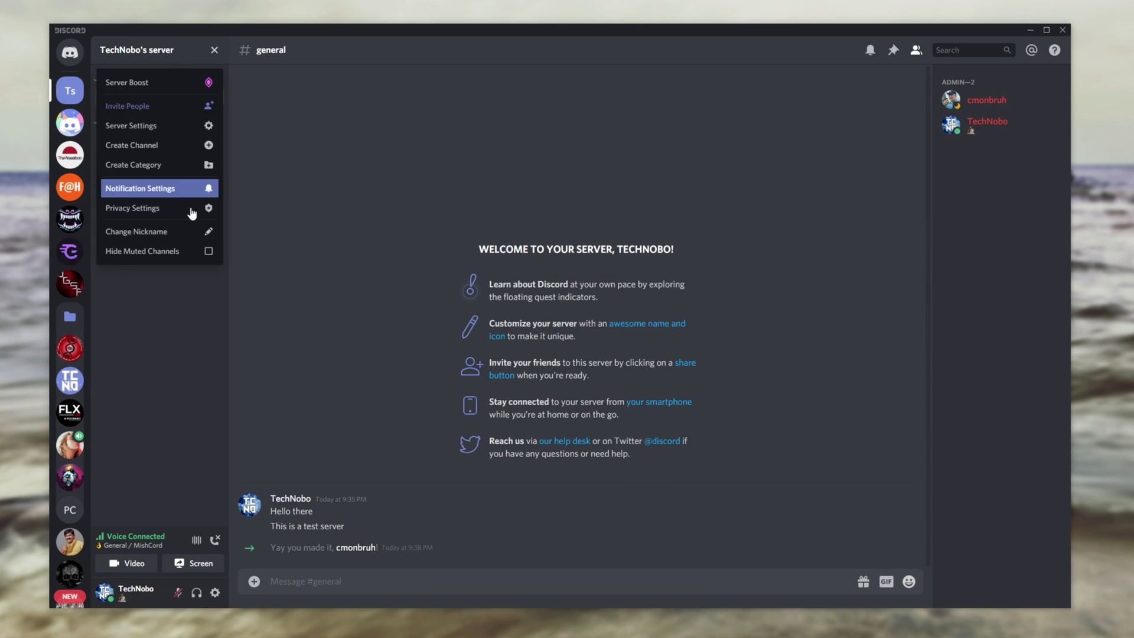
{"action": "left_click", "coordinate": [178, 125]}
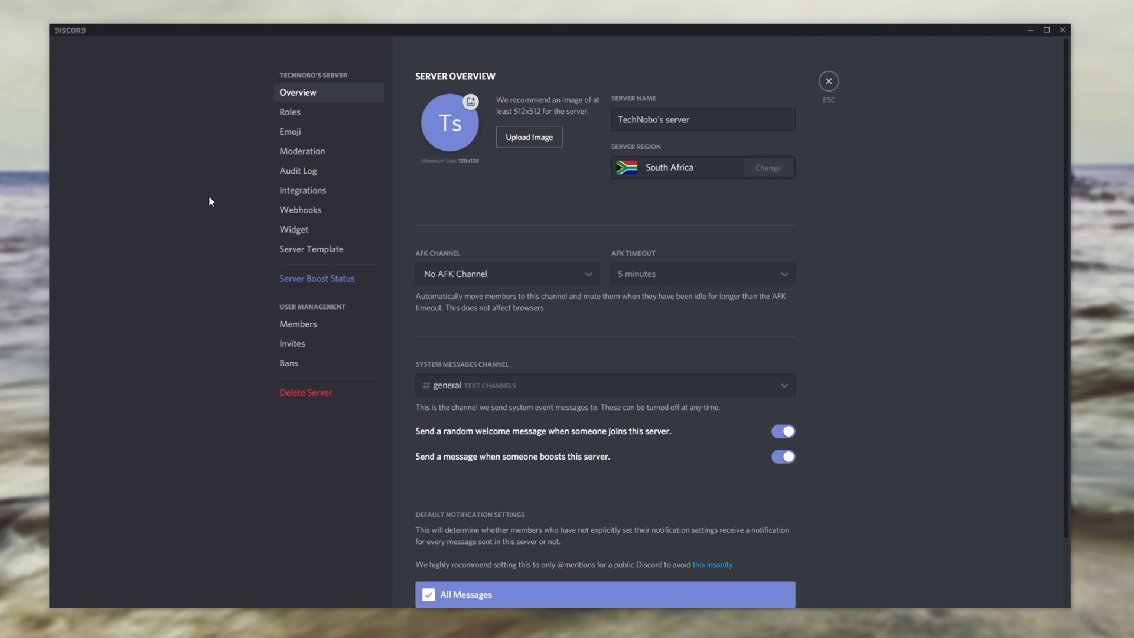